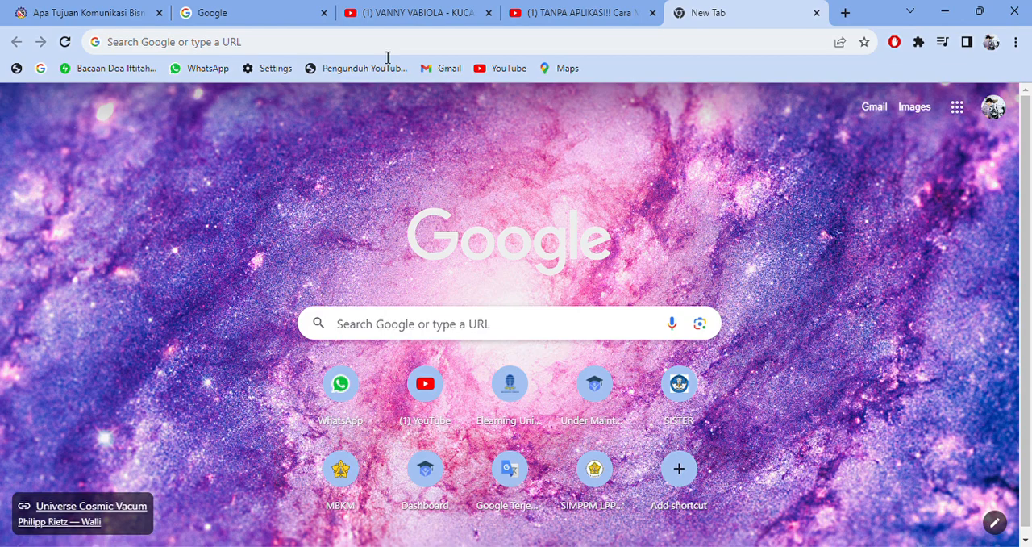
# - Open the Elearning Universitas Terbuka login page and cancel the logout confirmation to reach the dashboard
pyautogui.click(319, 41)
pyautogui.write('ELER')
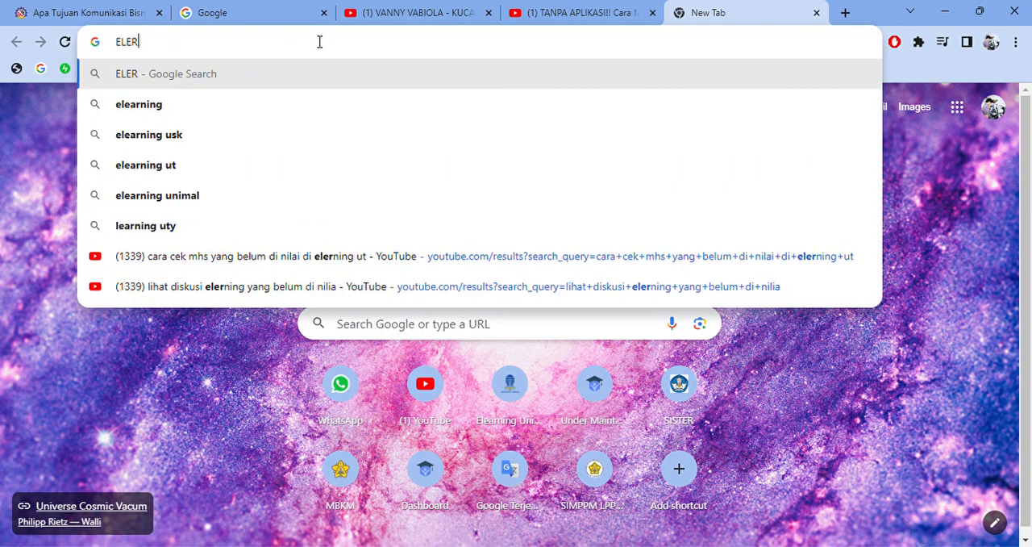
pyautogui.press('BackSpace')
pyautogui.press('BackSpace')
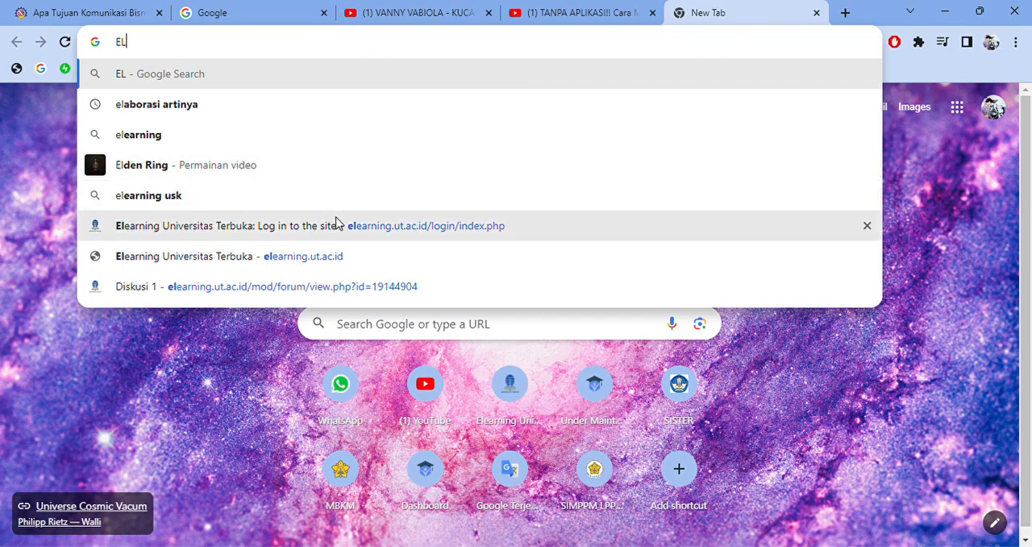
pyautogui.click(337, 225)
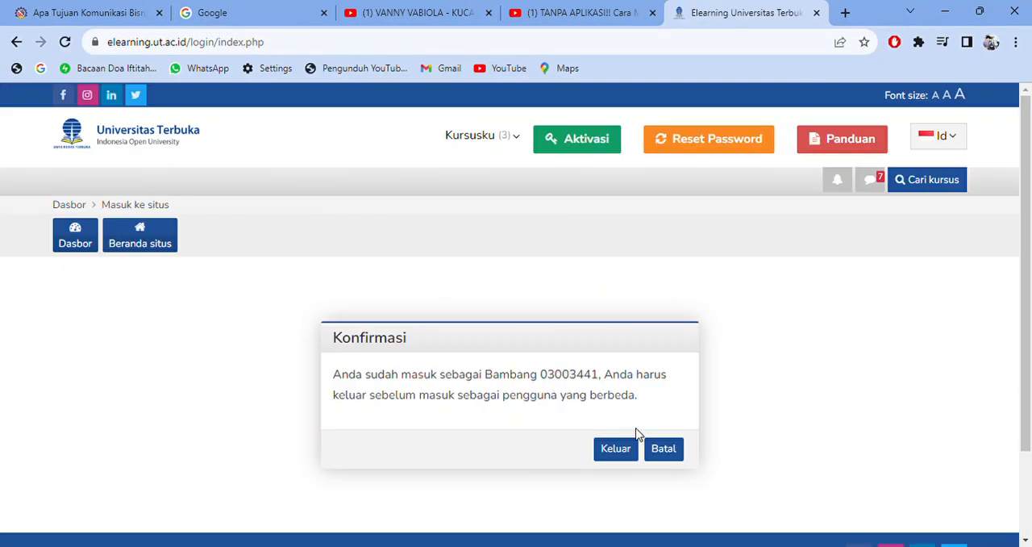
pyautogui.click(657, 450)
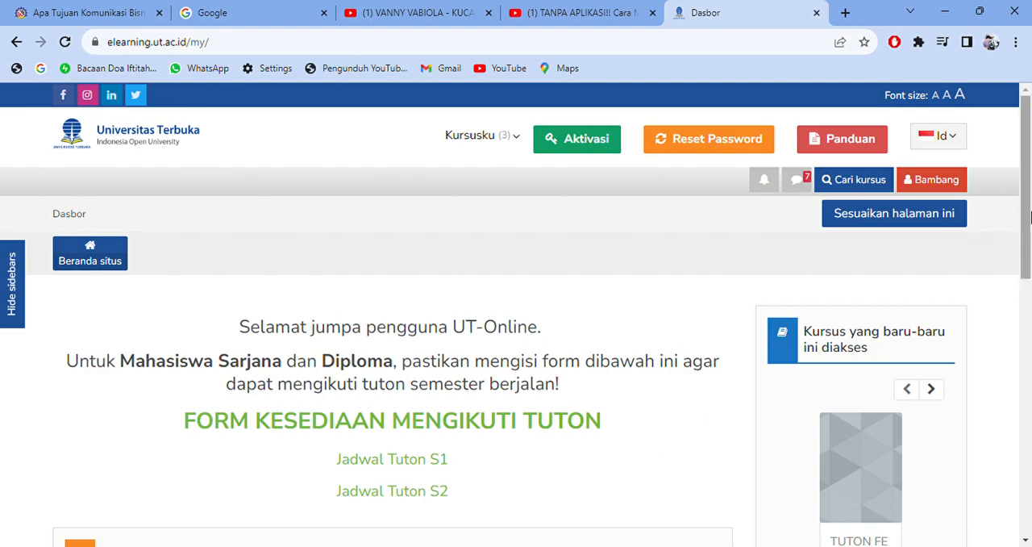
pyautogui.moveTo(1030, 216); pyautogui.dragTo(1030, 190)
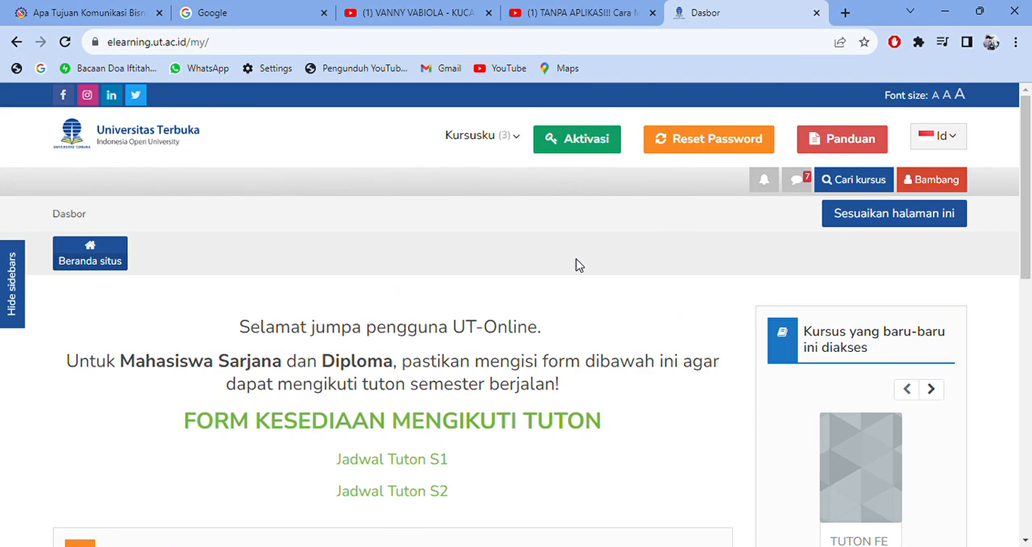
# - Open the site's Panduan page and look over the Panduan Tutorial Online PDF files
pyautogui.click(826, 149)
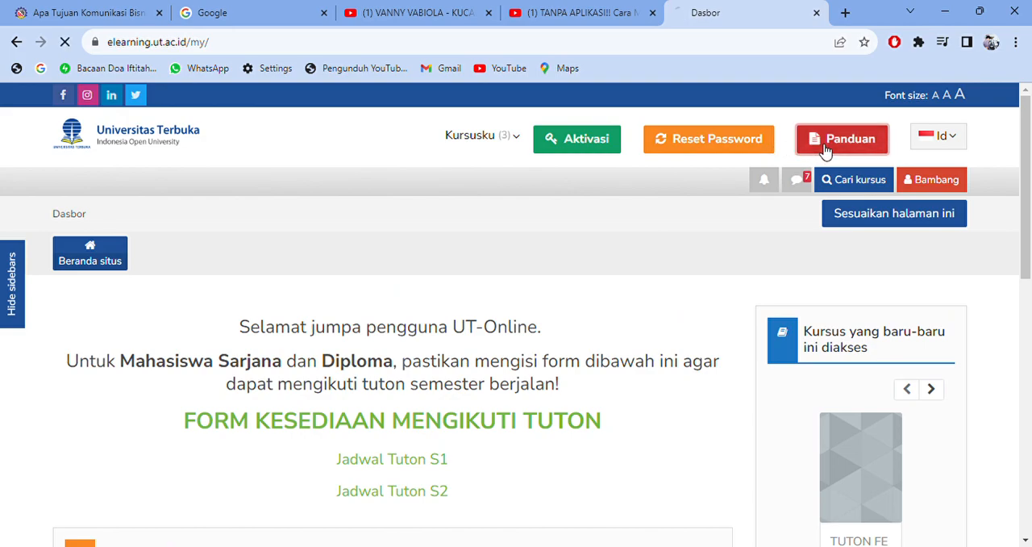
pyautogui.moveTo(1026, 184); pyautogui.dragTo(1026, 270)
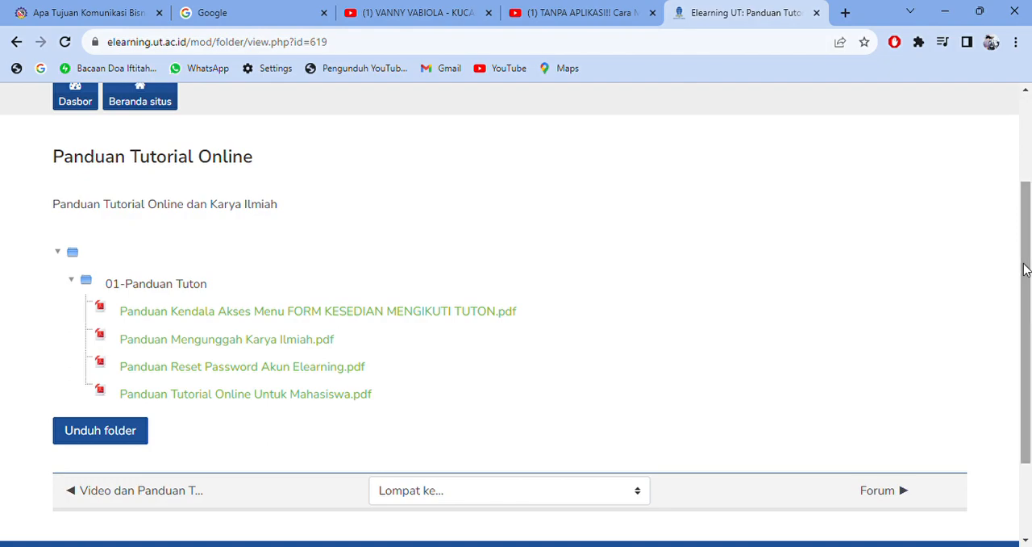
pyautogui.moveTo(1026, 270); pyautogui.dragTo(1029, 176)
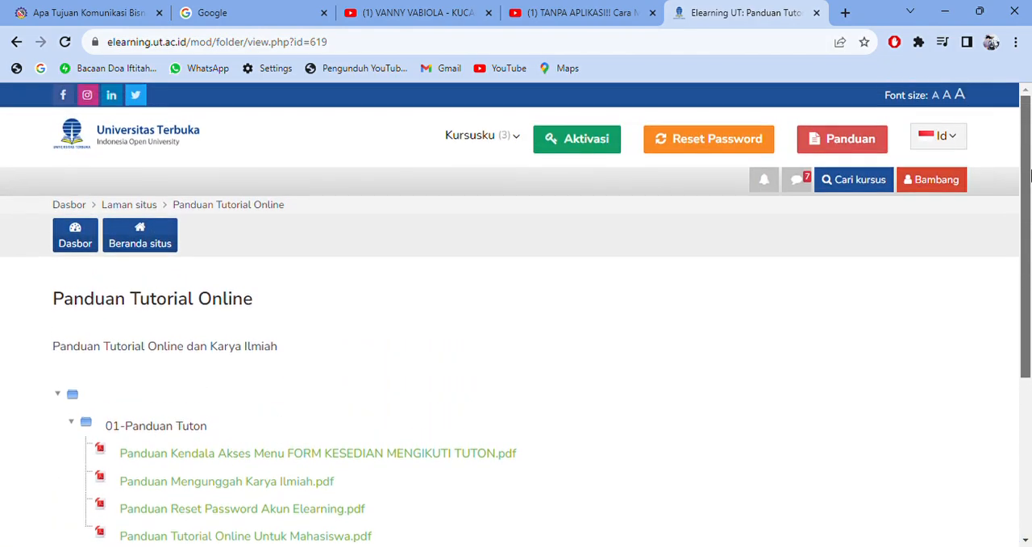
# - Switch the site language to English
pyautogui.click(958, 139)
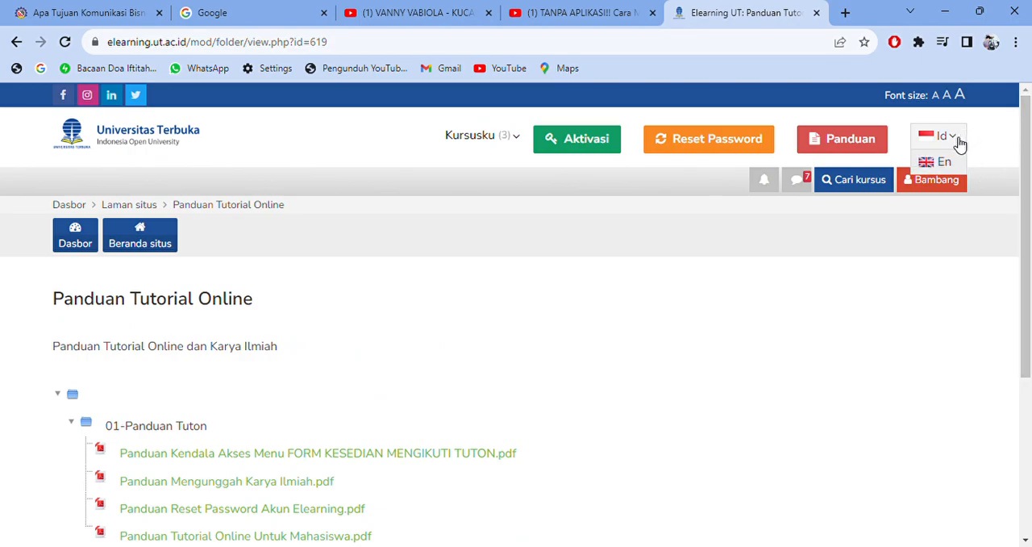
pyautogui.click(960, 142)
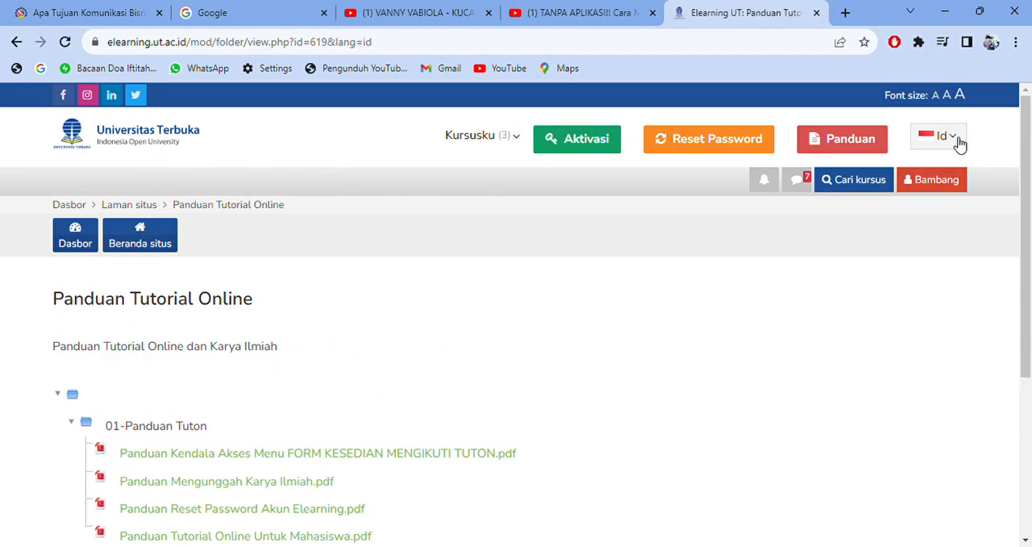
pyautogui.click(960, 142)
pyautogui.click(959, 143)
pyautogui.click(960, 142)
pyautogui.click(950, 163)
pyautogui.click(956, 140)
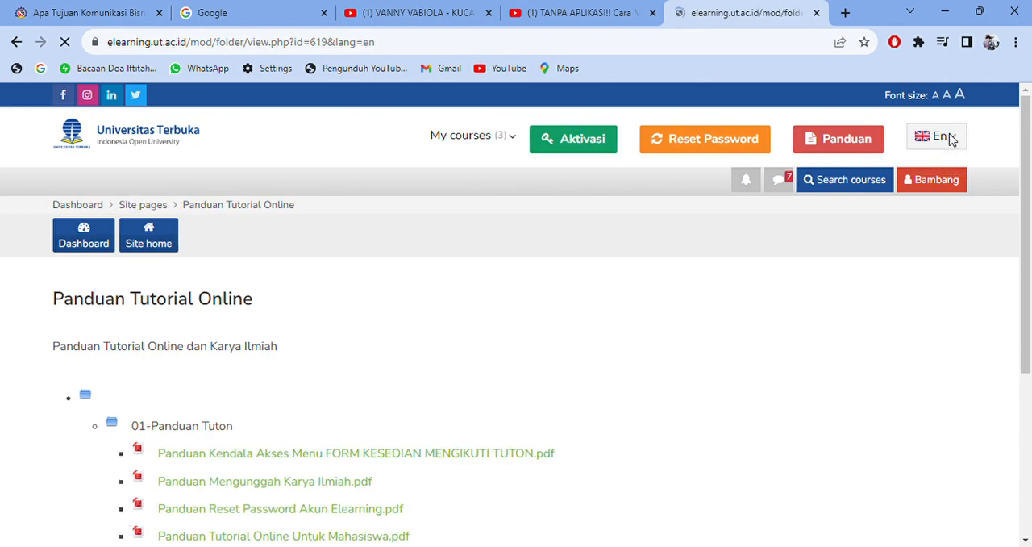
# - Switch the site language back to Indonesian
pyautogui.click(955, 142)
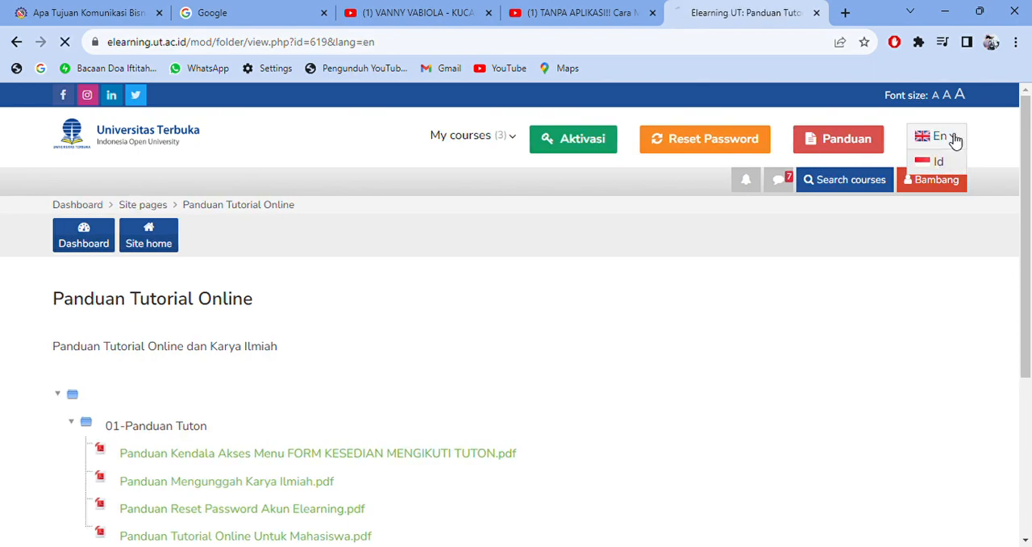
pyautogui.click(955, 141)
pyautogui.click(942, 163)
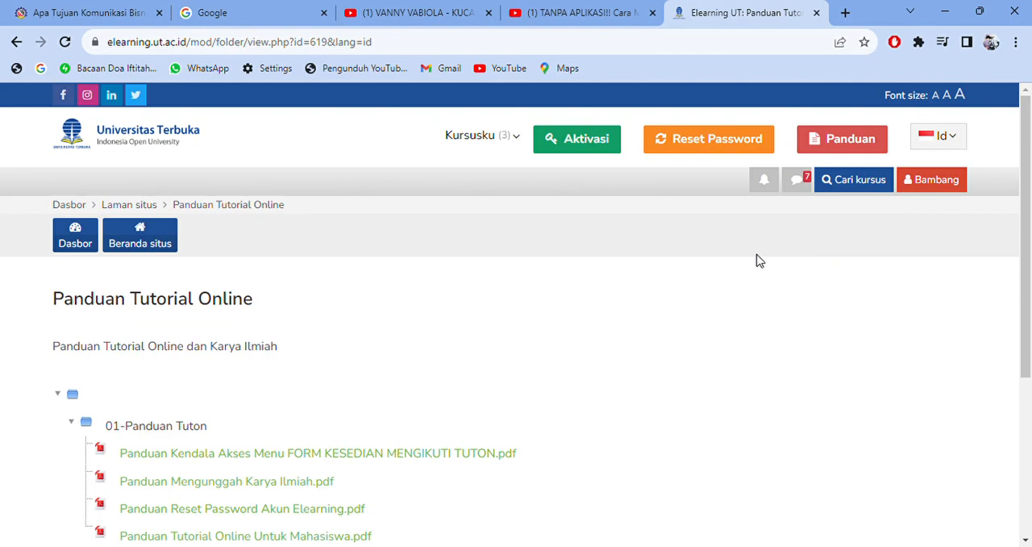
# - Open the Pengantar Bisnis 572 course from the list of own courses
pyautogui.click(480, 135)
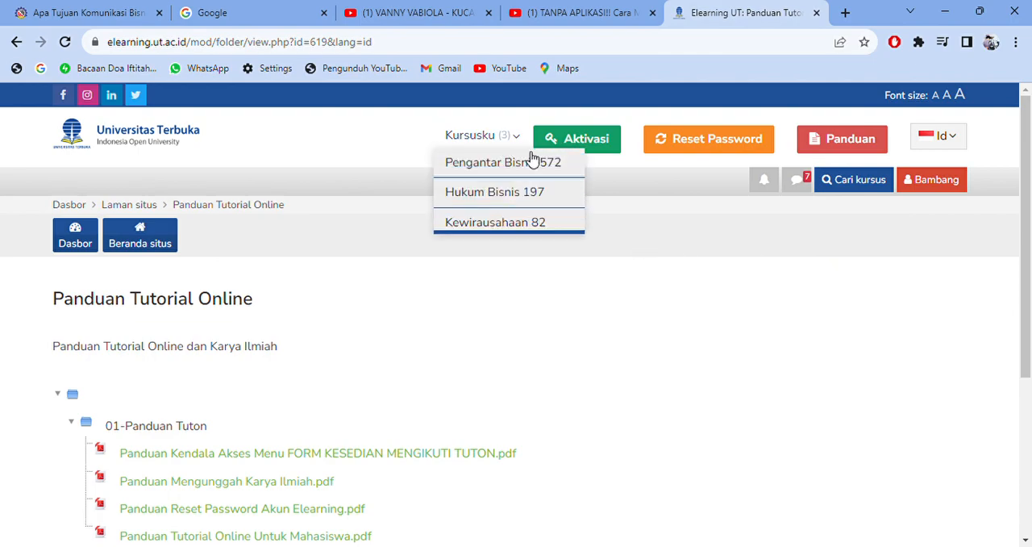
pyautogui.click(580, 284)
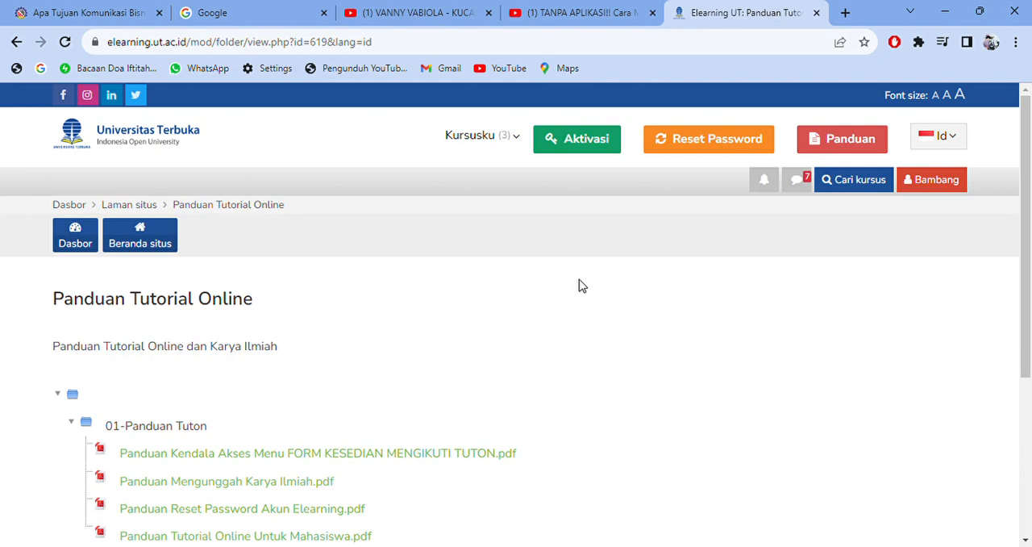
pyautogui.click(516, 139)
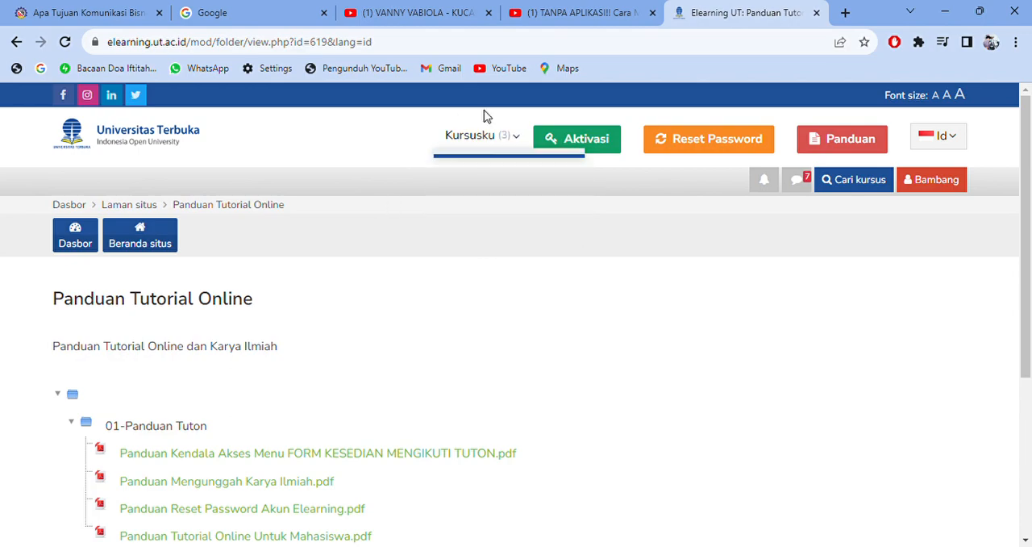
pyautogui.moveTo(495, 142)
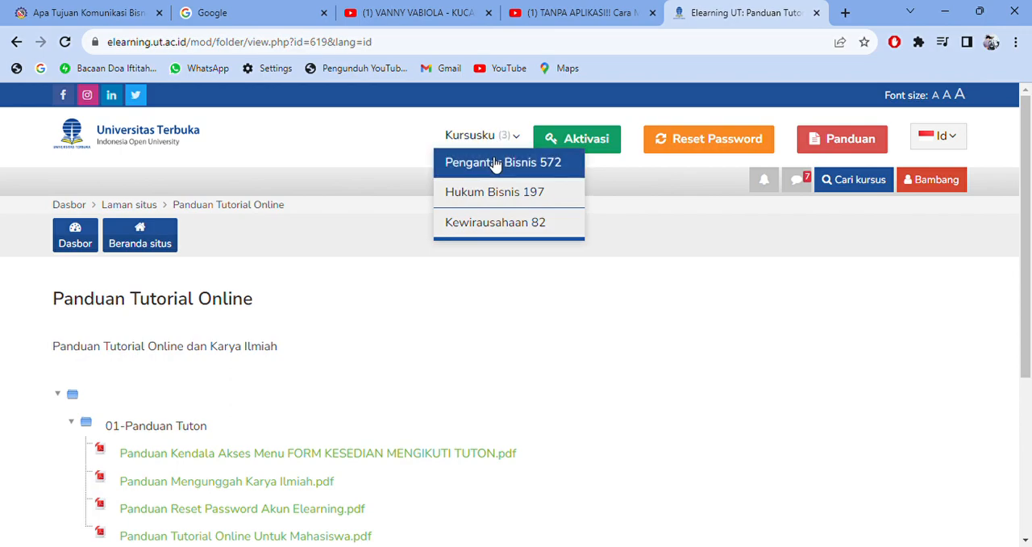
pyautogui.click(472, 171)
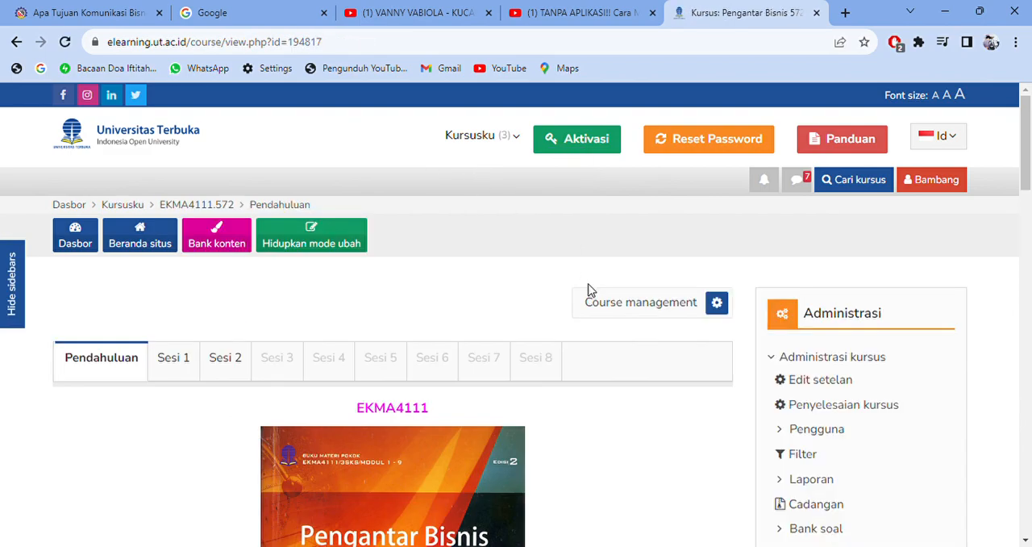
# - Review the course's Pendahuluan section and open Forum Perkenalan to look over its discussion list
pyautogui.moveTo(1027, 182)
pyautogui.mouseDown()
pyautogui.moveTo(1027, 199)
pyautogui.moveTo(1028, 184)
pyautogui.mouseUp()
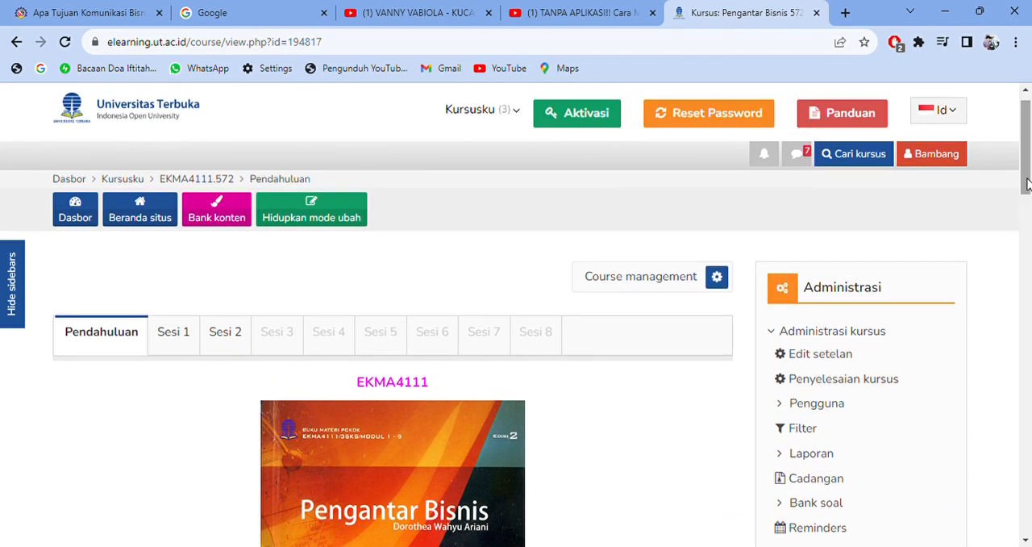
pyautogui.moveTo(1027, 183); pyautogui.dragTo(1027, 293)
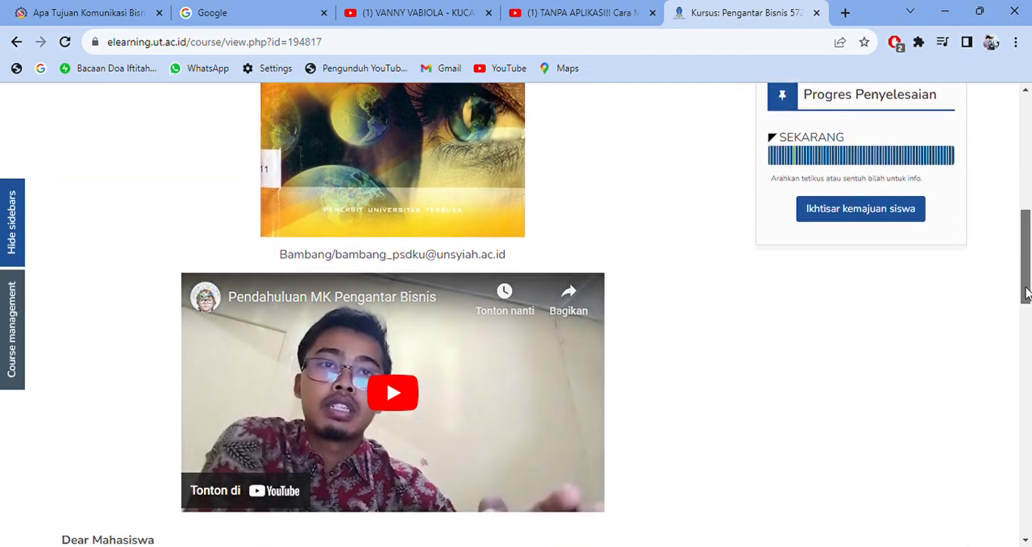
pyautogui.scroll(-1, 1028, 293)
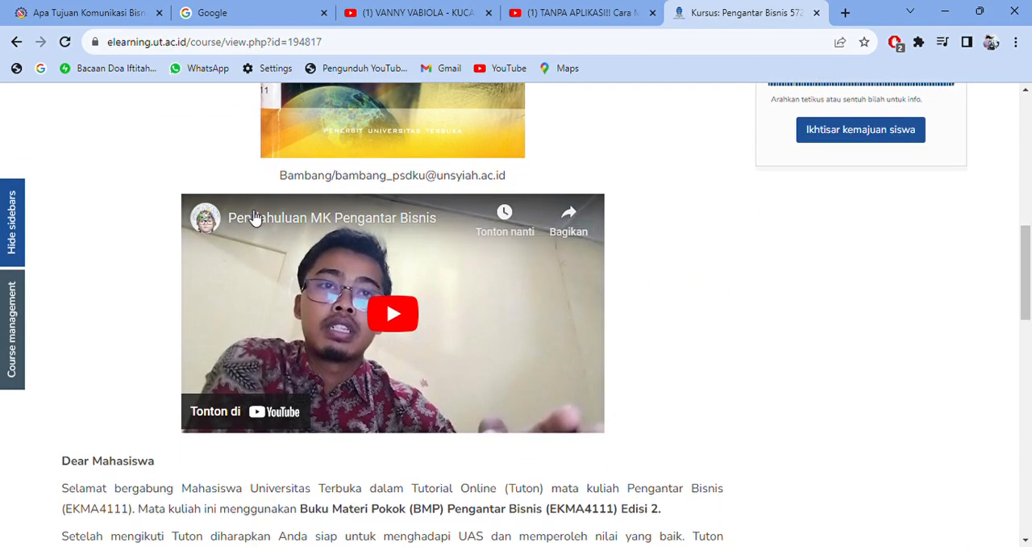
pyautogui.moveTo(1027, 253); pyautogui.dragTo(1027, 345)
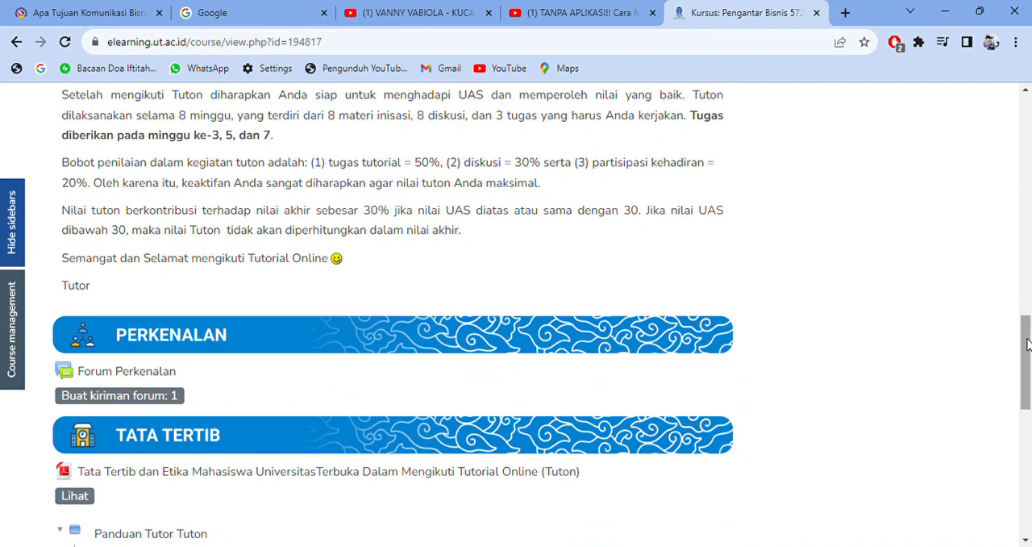
pyautogui.click(170, 377)
pyautogui.moveTo(1024, 165); pyautogui.dragTo(1024, 226)
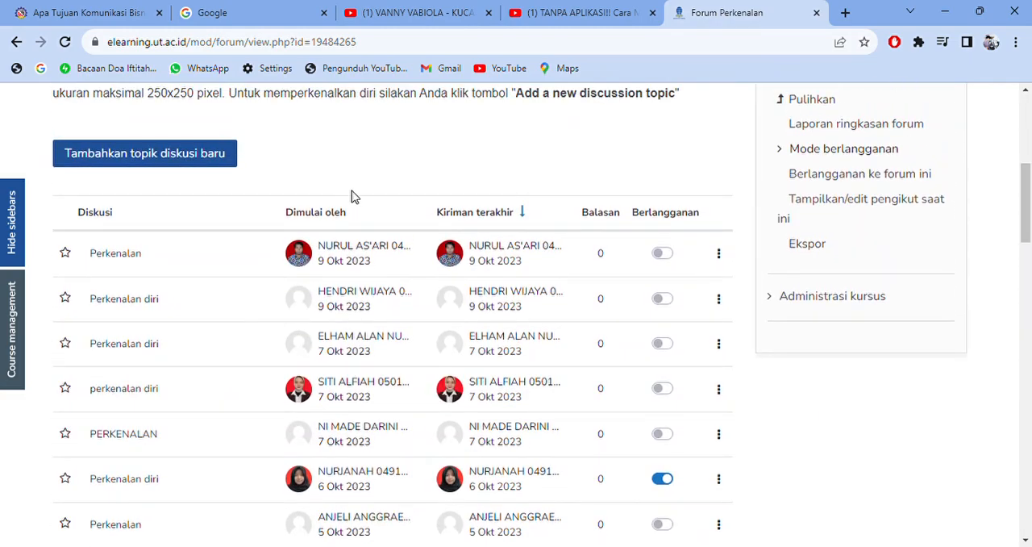
# - Open the first introduction discussion in Forum Perkenalan and read the student's post
pyautogui.click(133, 256)
pyautogui.moveTo(1025, 194); pyautogui.dragTo(1027, 287)
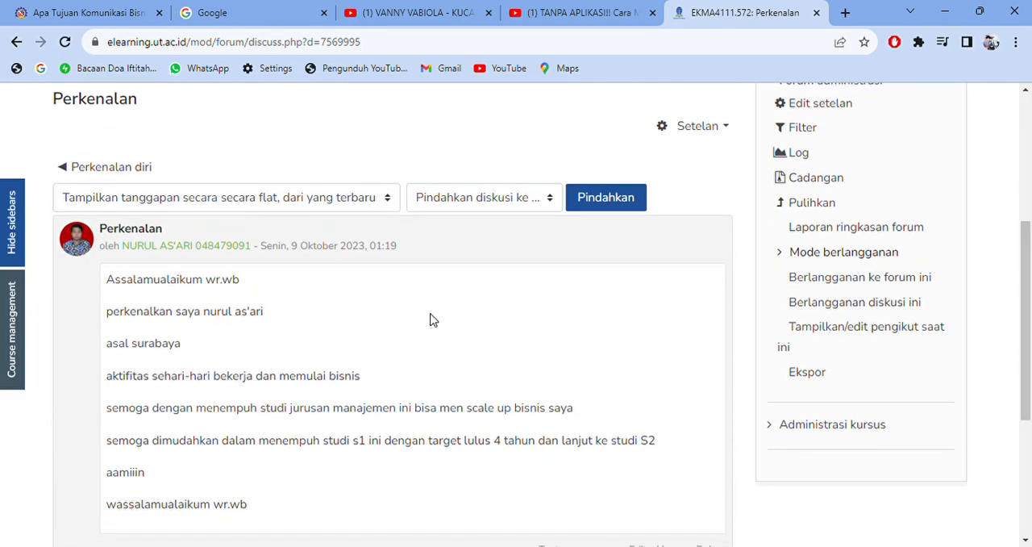
pyautogui.moveTo(1025, 266); pyautogui.dragTo(1028, 155)
# - Return from the forum discussion to the session list on the Pengantar Bisnis course page
pyautogui.click(16, 42)
pyautogui.moveTo(1027, 218); pyautogui.dragTo(1027, 149)
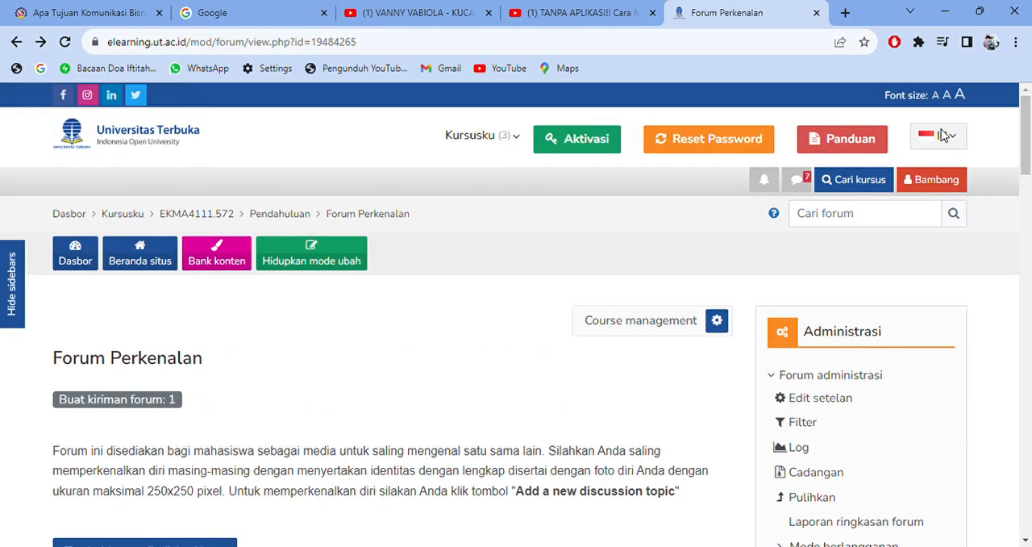
pyautogui.click(15, 41)
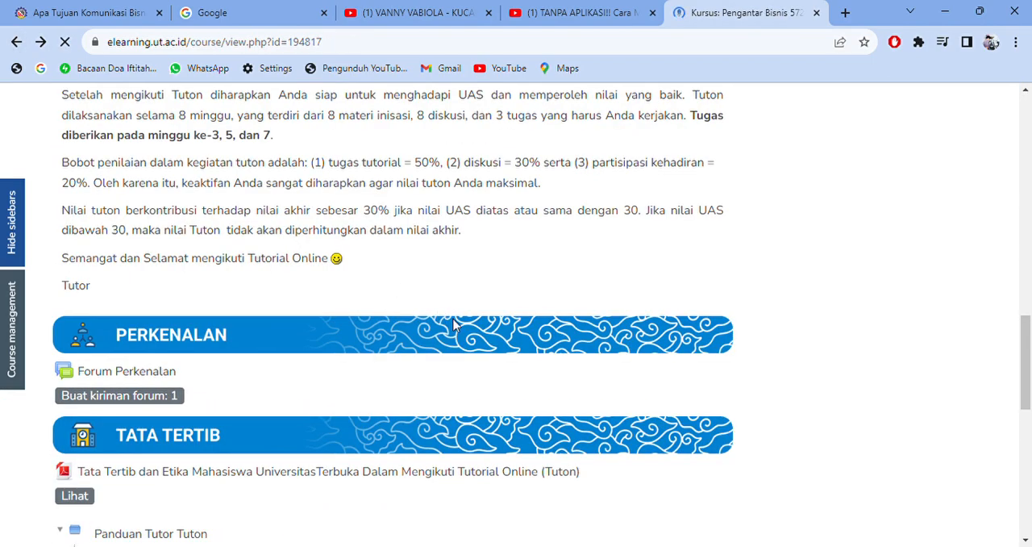
pyautogui.moveTo(1028, 343); pyautogui.dragTo(1029, 135)
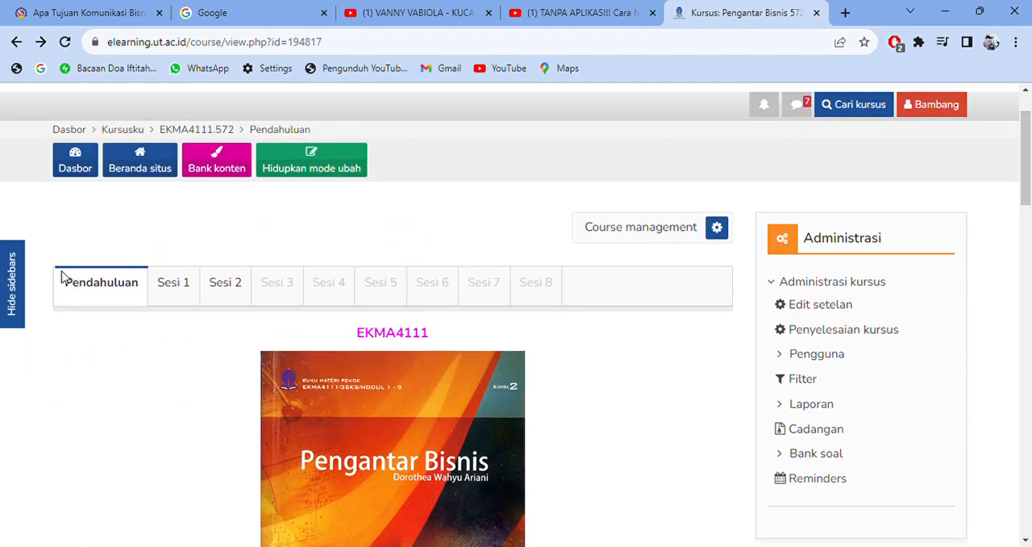
# - Open Sesi 1 of the course and enter its Diskusi.1 forum
pyautogui.click(179, 290)
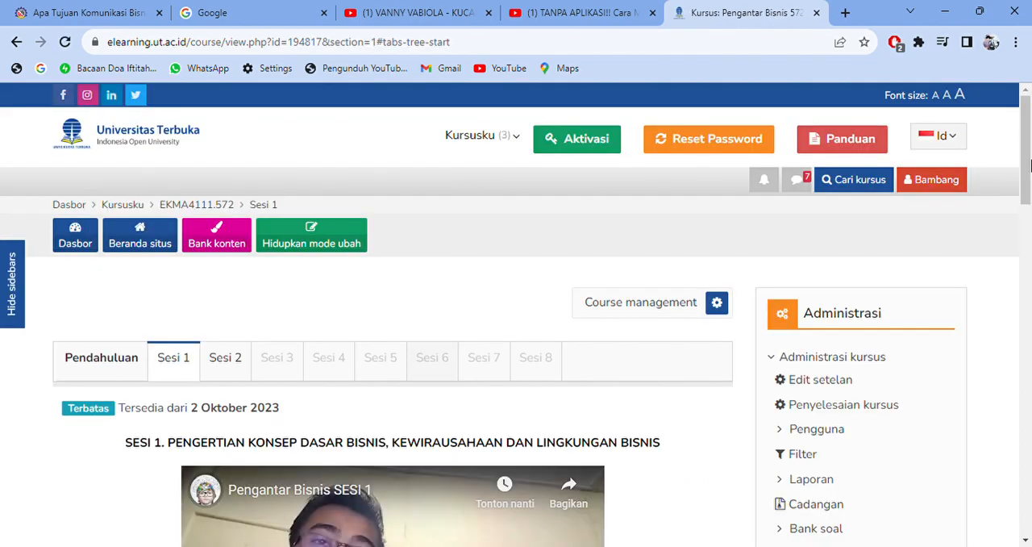
pyautogui.moveTo(1029, 165); pyautogui.dragTo(1029, 174)
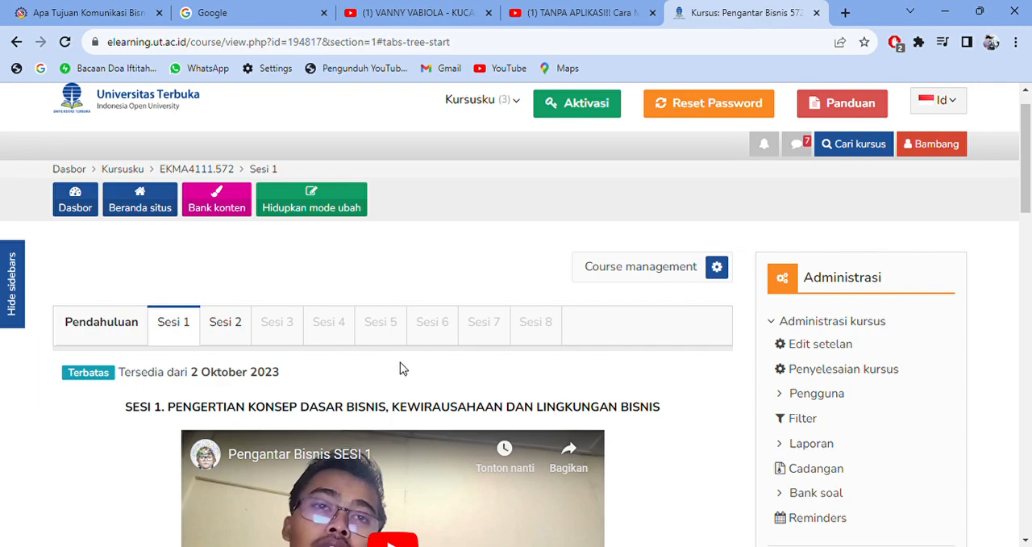
pyautogui.scroll(-2, 1028, 196)
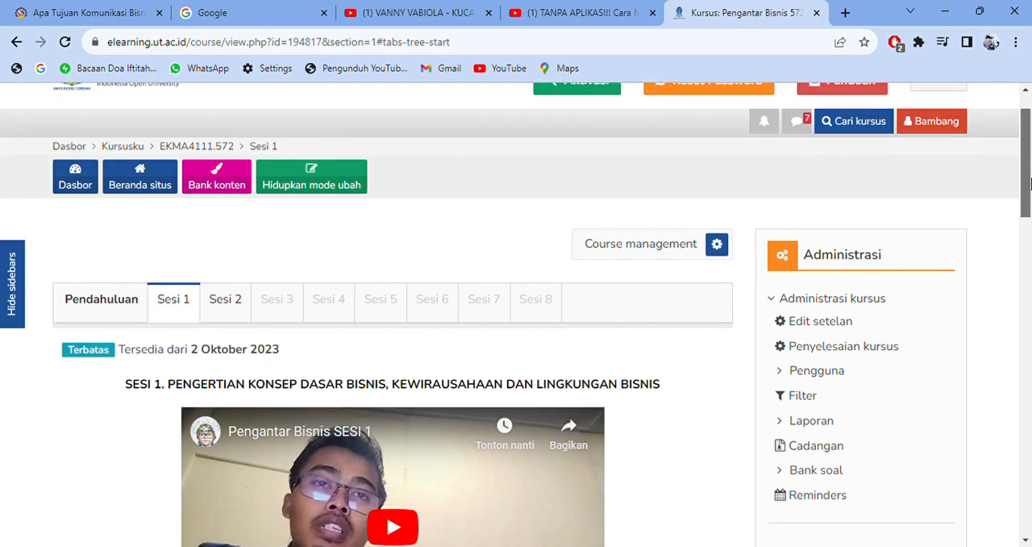
pyautogui.moveTo(1029, 196); pyautogui.dragTo(1030, 171)
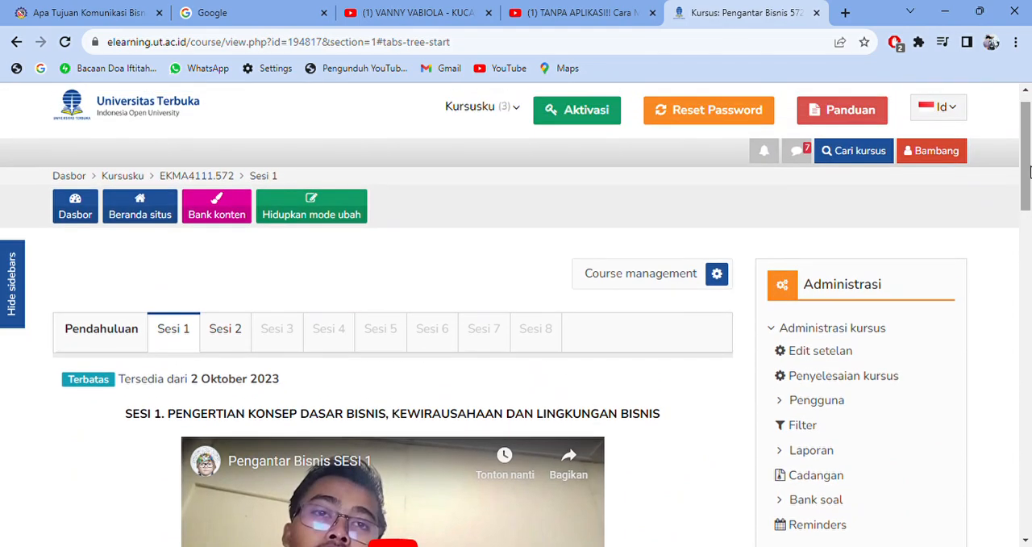
pyautogui.moveTo(1027, 164); pyautogui.dragTo(1018, 410)
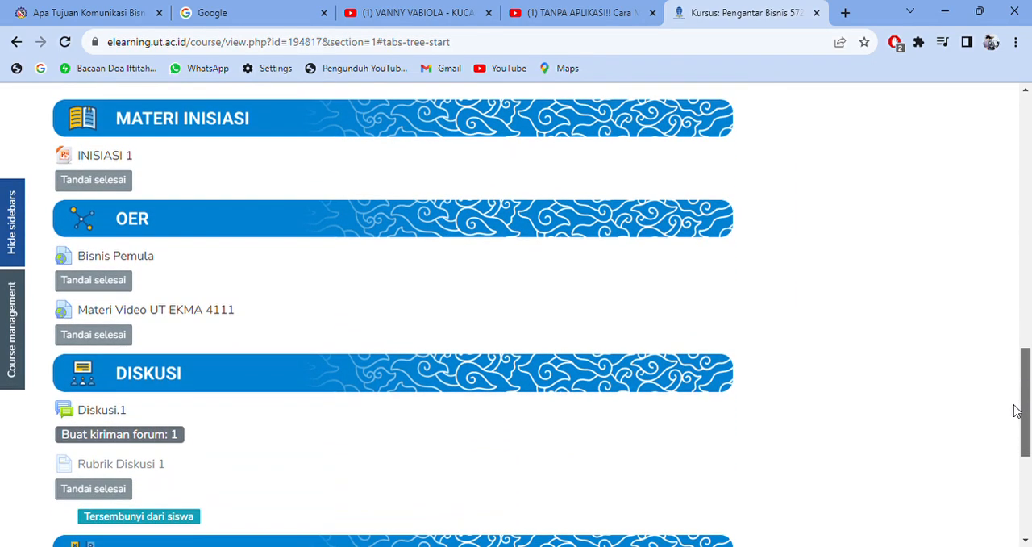
pyautogui.click(101, 410)
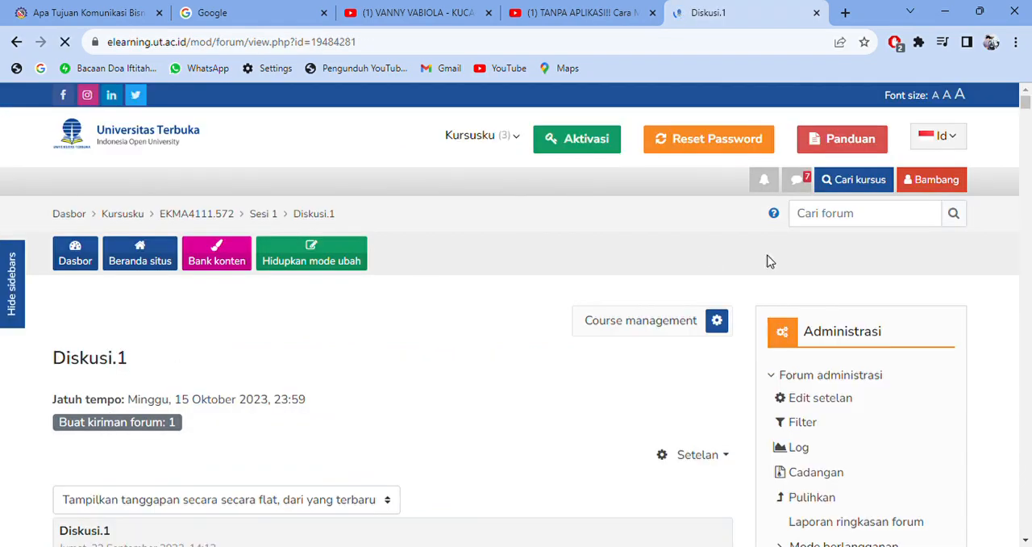
# - Look through the student replies and their ratings in the Diskusi.1 forum
pyautogui.moveTo(1027, 111); pyautogui.dragTo(1029, 77)
pyautogui.click(939, 136)
pyautogui.moveTo(1029, 107); pyautogui.dragTo(1029, 131)
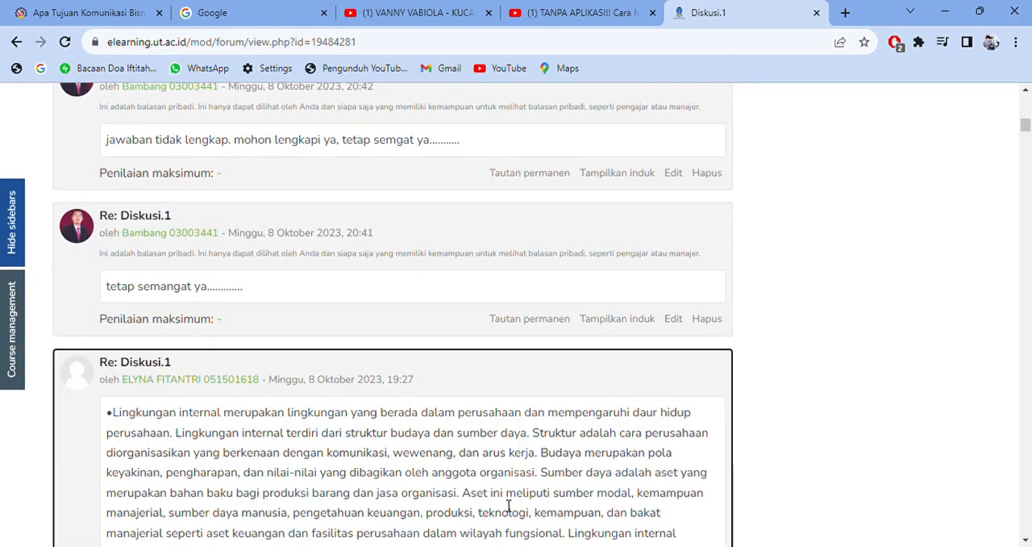
pyautogui.scroll(-10, 508, 504)
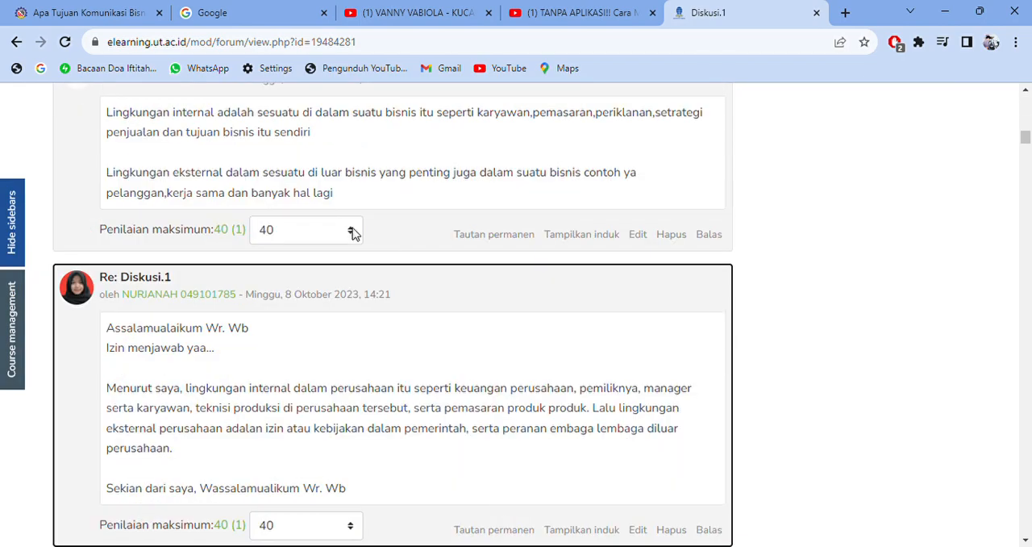
# - Return to the EKMA4111.572 course page and look through the Sesi 1 and Sesi 2 sections
pyautogui.moveTo(1026, 139); pyautogui.dragTo(1026, 96)
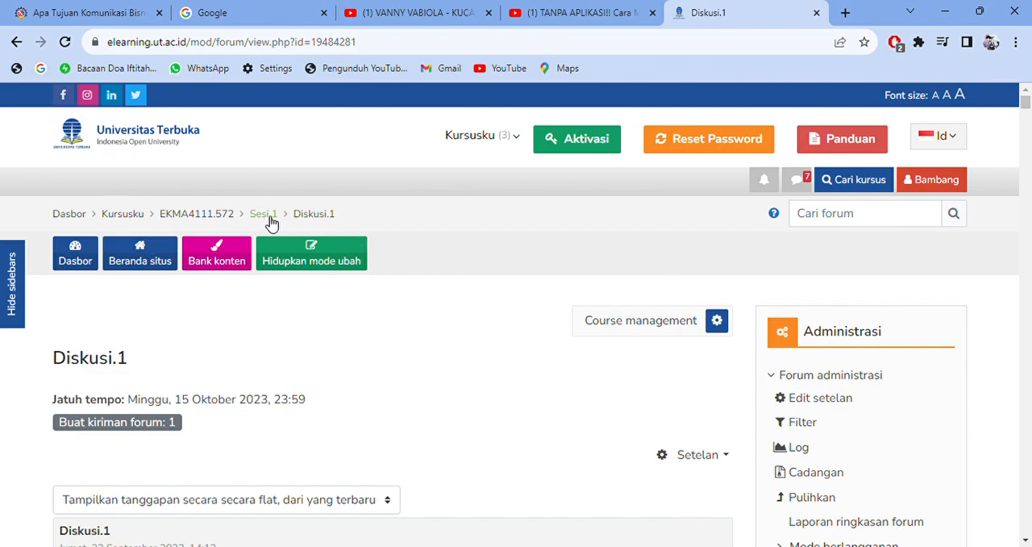
pyautogui.click(224, 221)
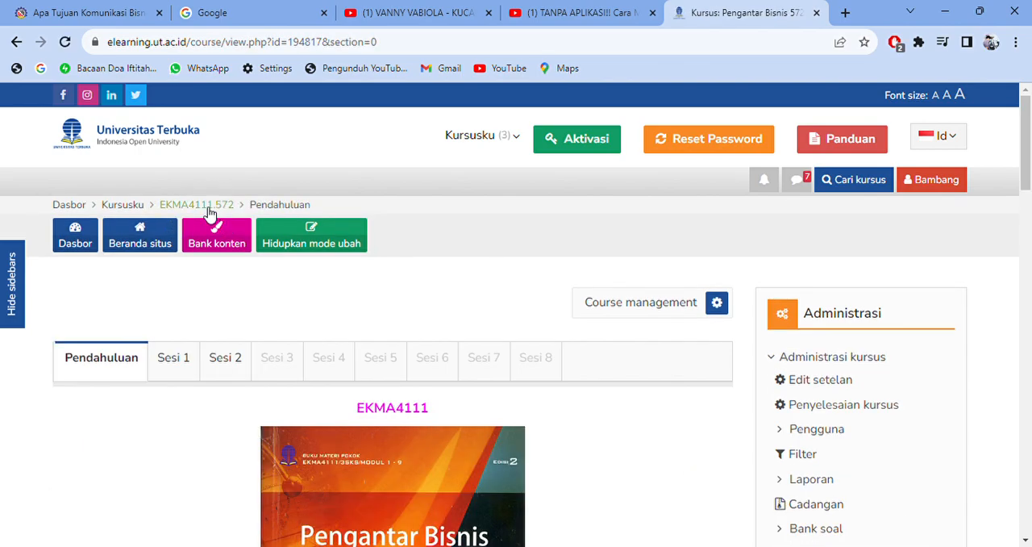
pyautogui.click(169, 374)
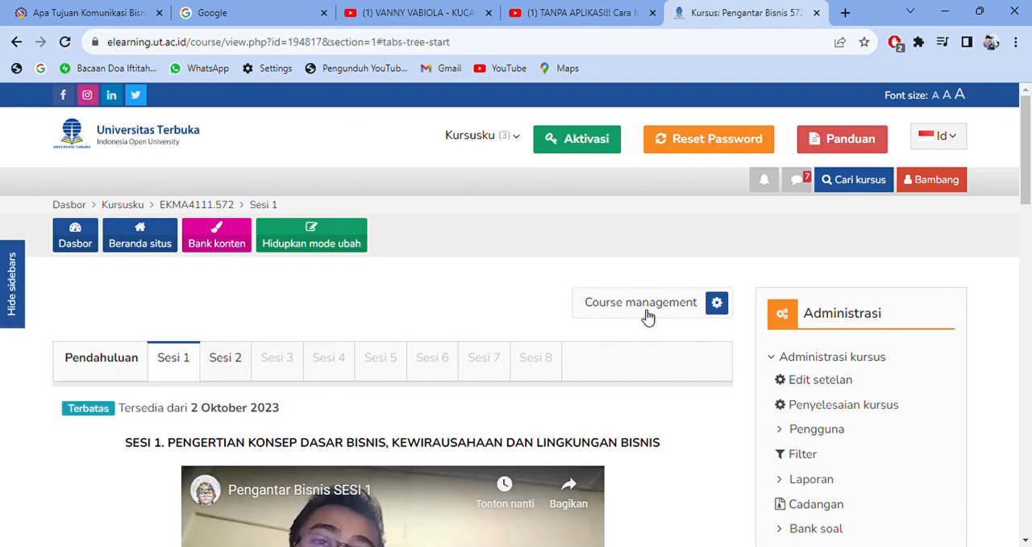
pyautogui.moveTo(1026, 146); pyautogui.dragTo(1026, 191)
pyautogui.click(246, 185)
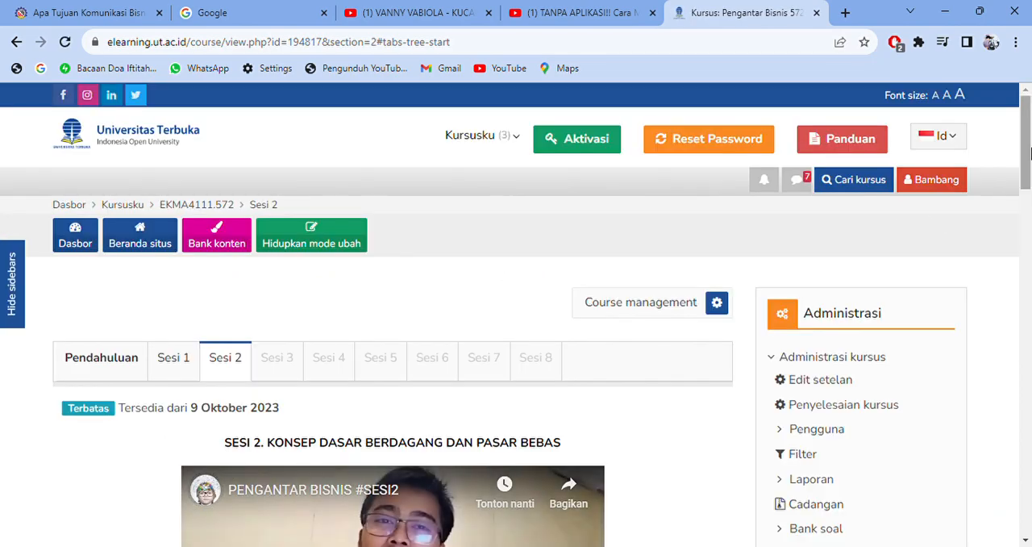
pyautogui.moveTo(1028, 150); pyautogui.dragTo(1029, 194)
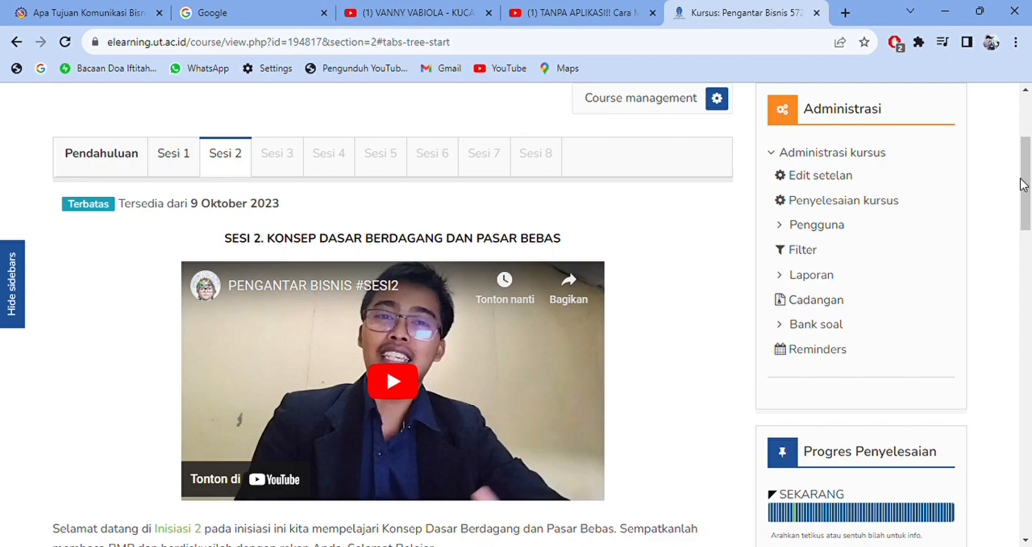
# - Turn on editing mode for the course on the Sesi 2 page
pyautogui.moveTo(1027, 188); pyautogui.dragTo(1028, 162)
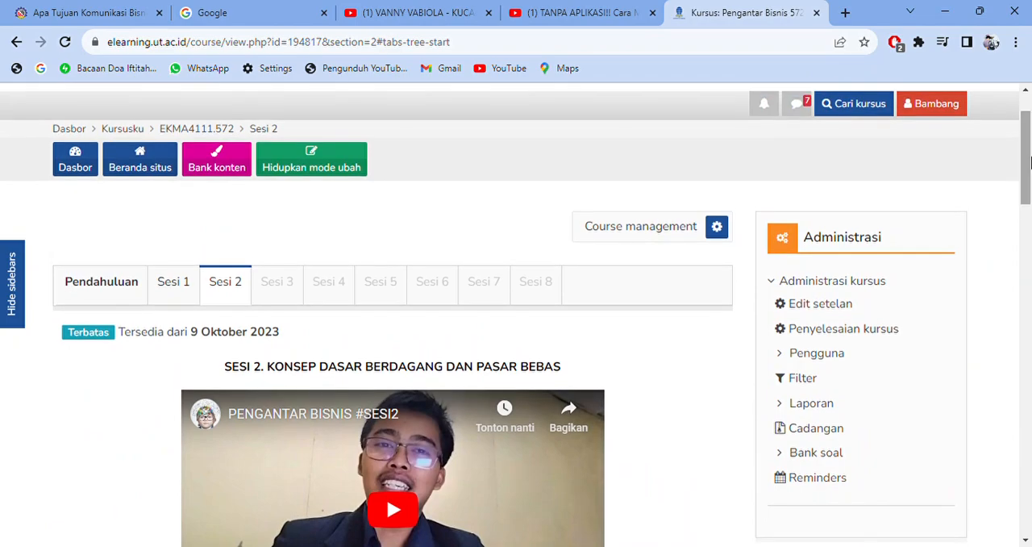
pyautogui.click(305, 167)
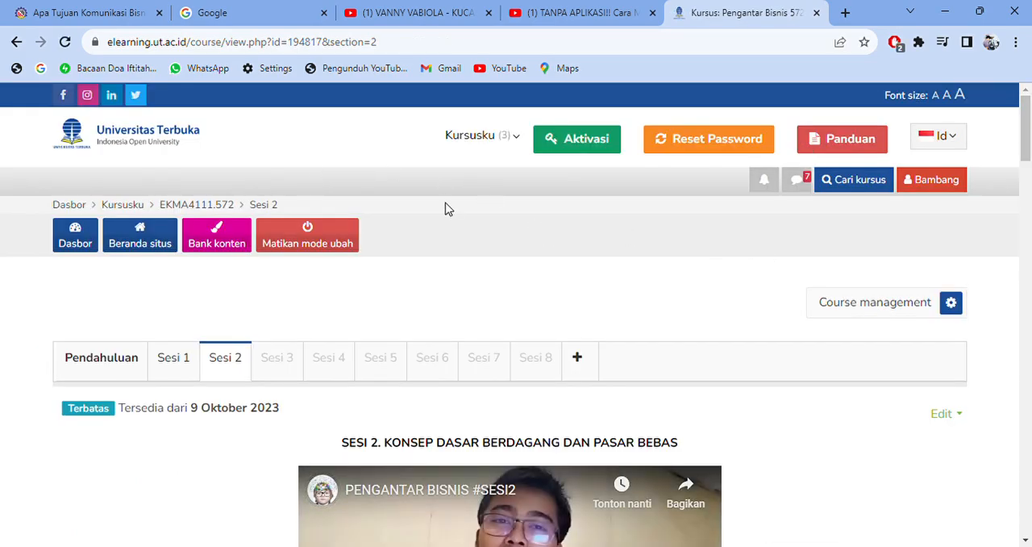
pyautogui.click(329, 244)
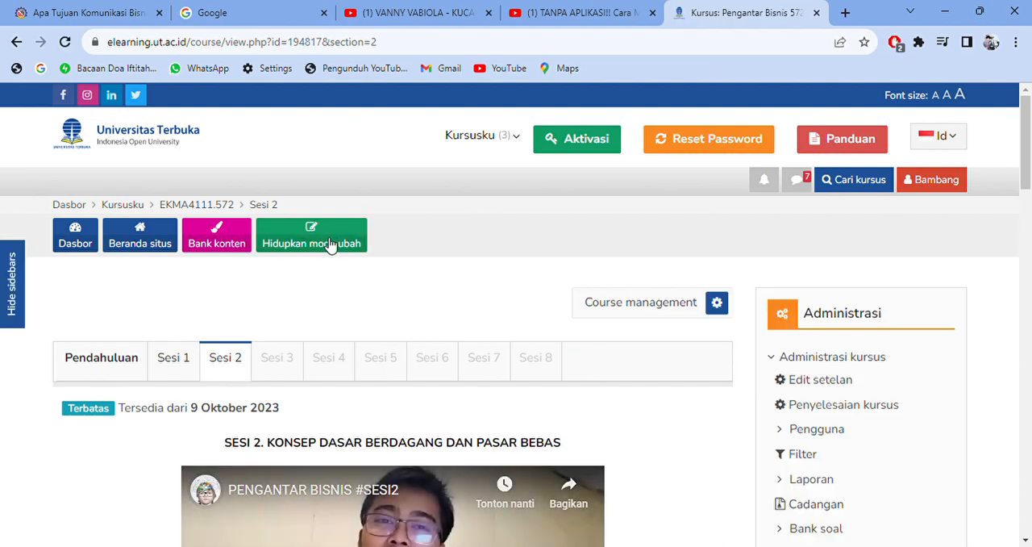
pyautogui.click(327, 244)
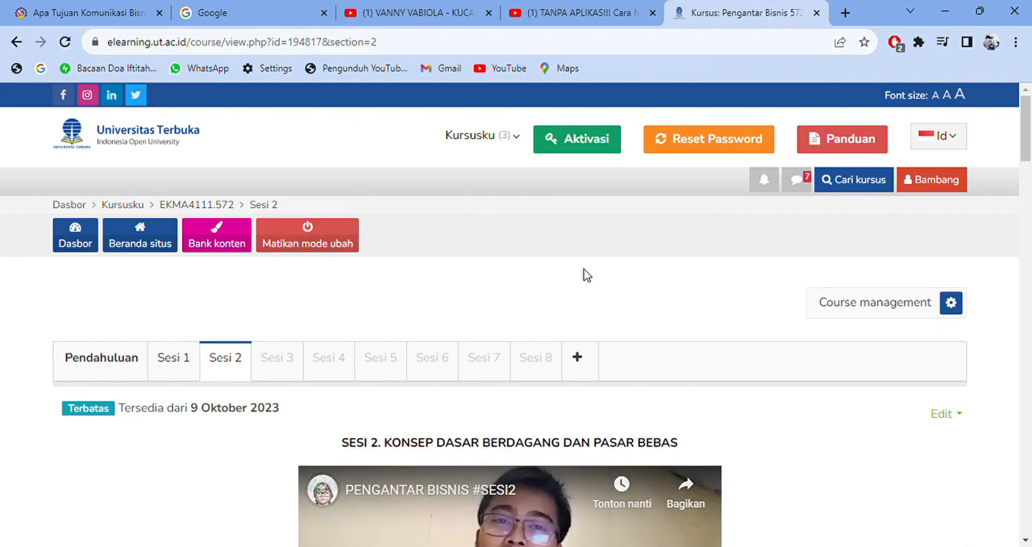
# - Open the Sesi 2 section for editing and look over its summary and settings
pyautogui.moveTo(1026, 143); pyautogui.dragTo(1029, 159)
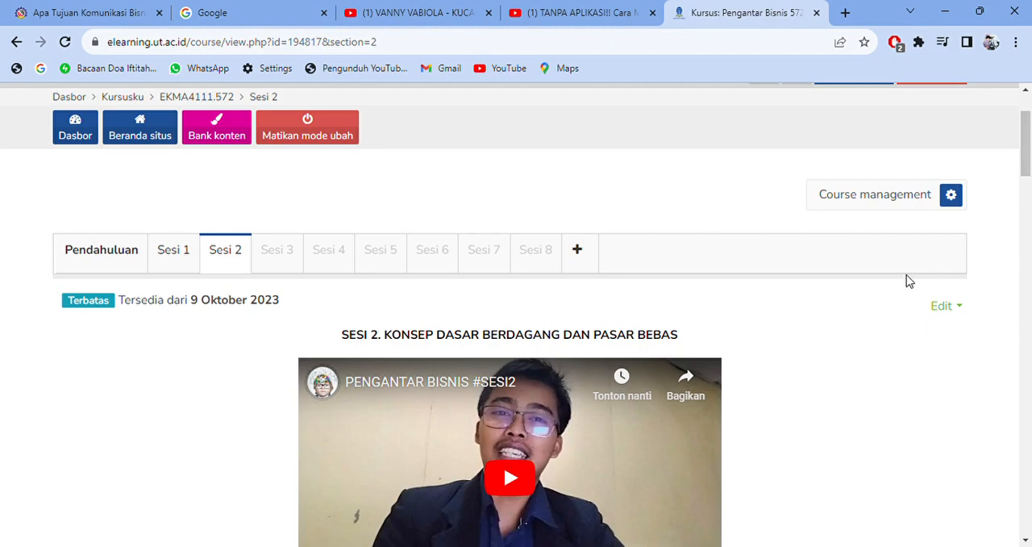
pyautogui.click(960, 308)
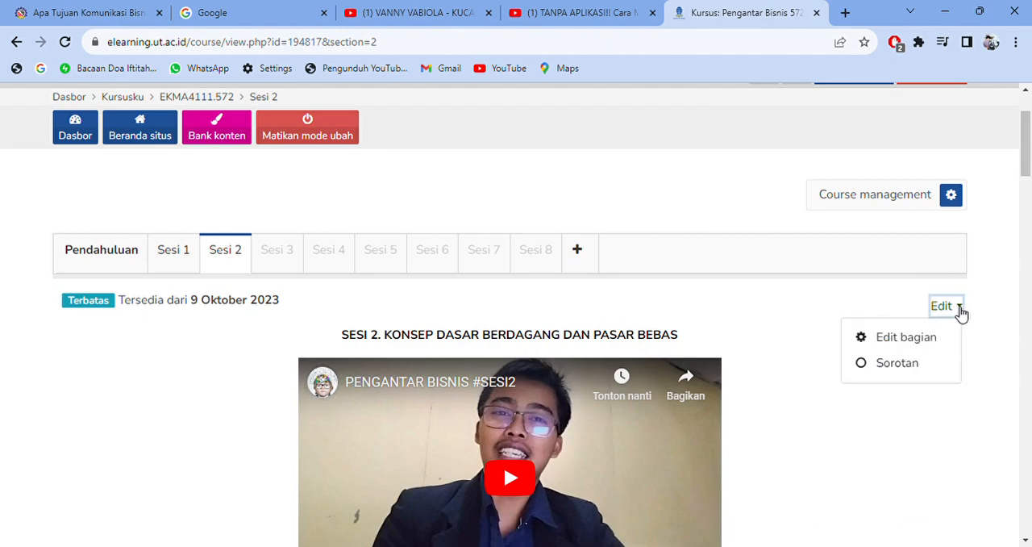
pyautogui.click(917, 343)
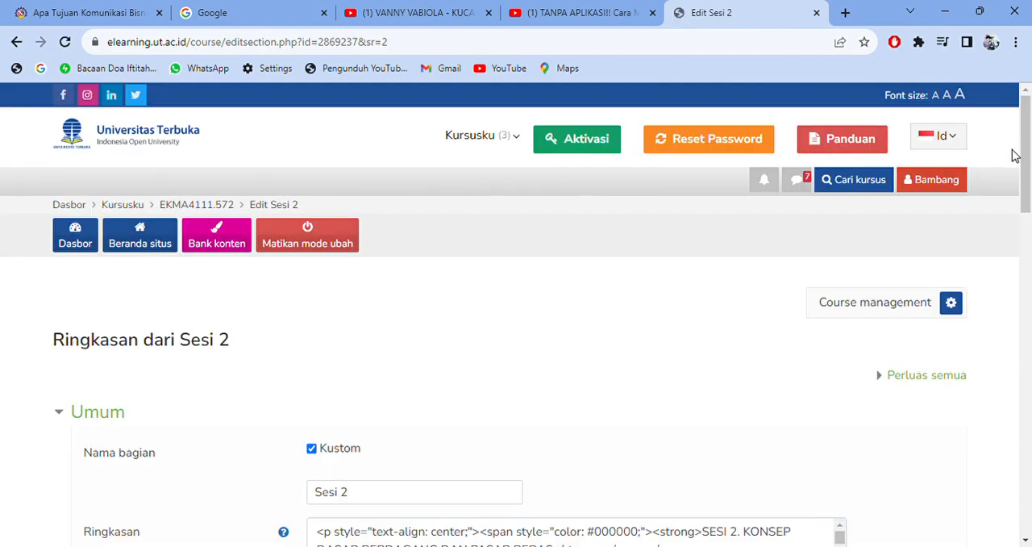
pyautogui.moveTo(1027, 157); pyautogui.dragTo(1030, 240)
pyautogui.moveTo(950, 246)
pyautogui.mouseDown()
pyautogui.moveTo(947, 341)
pyautogui.moveTo(954, 237)
pyautogui.mouseUp()
# - Leave the Sesi 2 edit form for the course page and look over the Sesi 3 section
pyautogui.moveTo(1030, 220); pyautogui.dragTo(1030, 152)
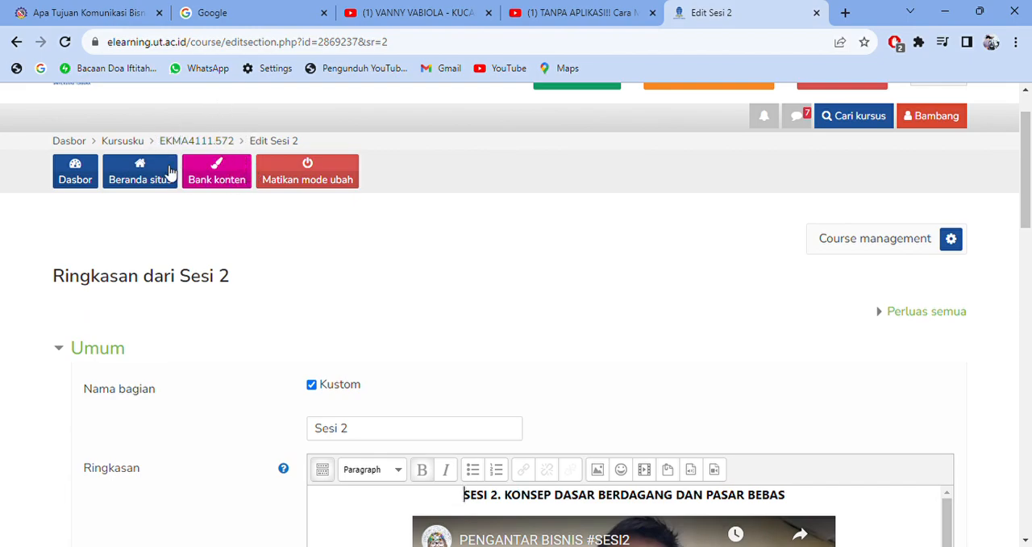
pyautogui.click(216, 143)
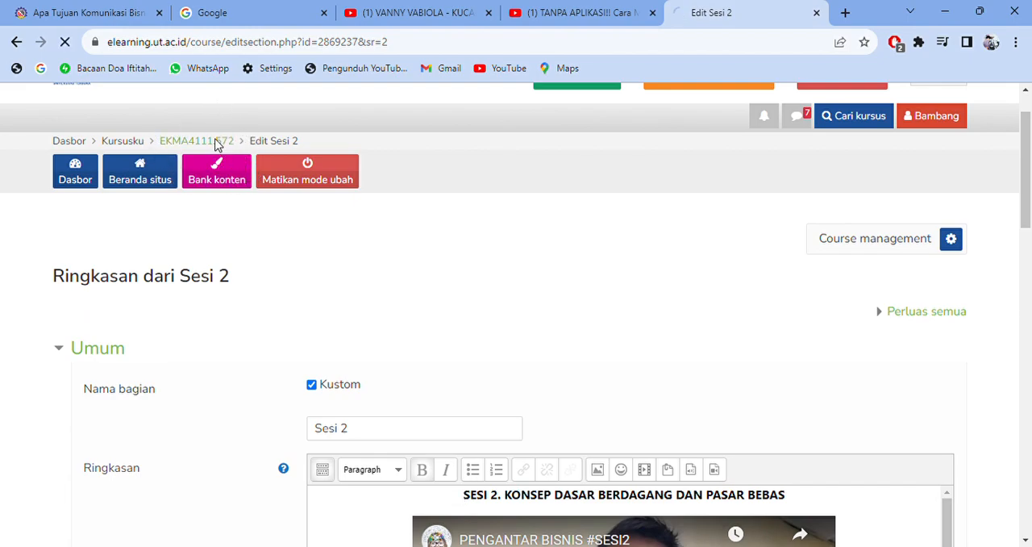
pyautogui.click(274, 358)
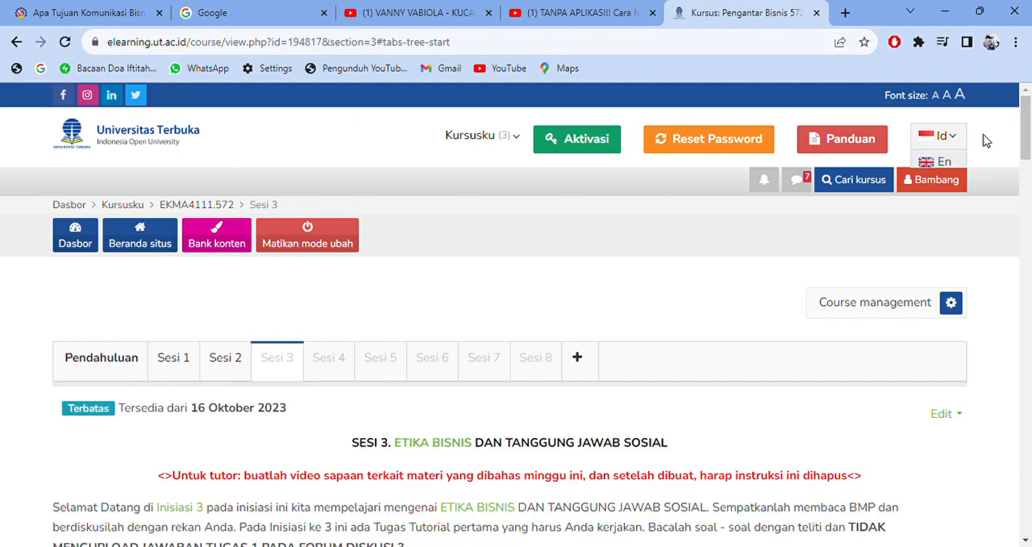
pyautogui.moveTo(1026, 127); pyautogui.dragTo(1027, 179)
# - Open the Sesi 3 section for editing and expand the summary editor's full set of formatting tools
pyautogui.scroll(4, 1024, 189)
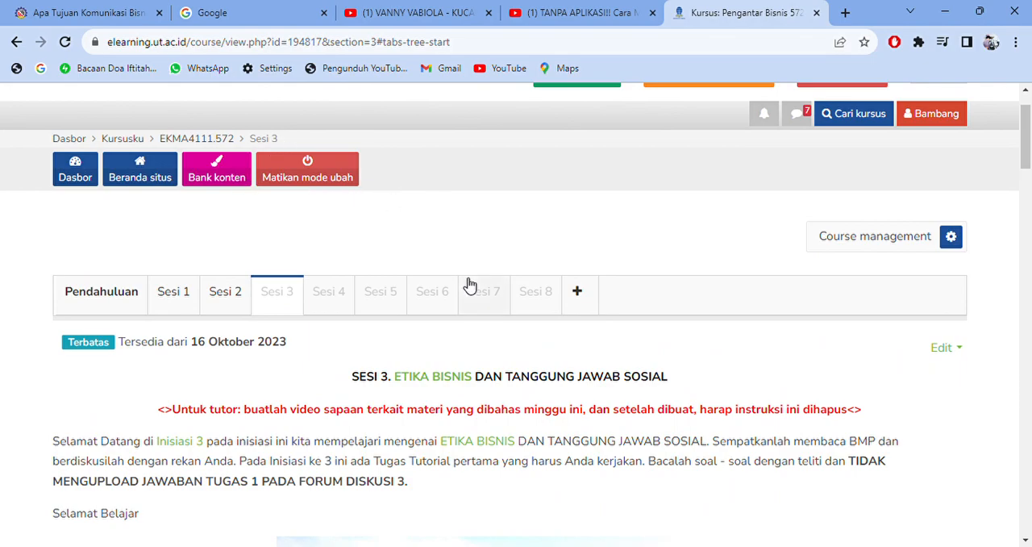
pyautogui.click(942, 348)
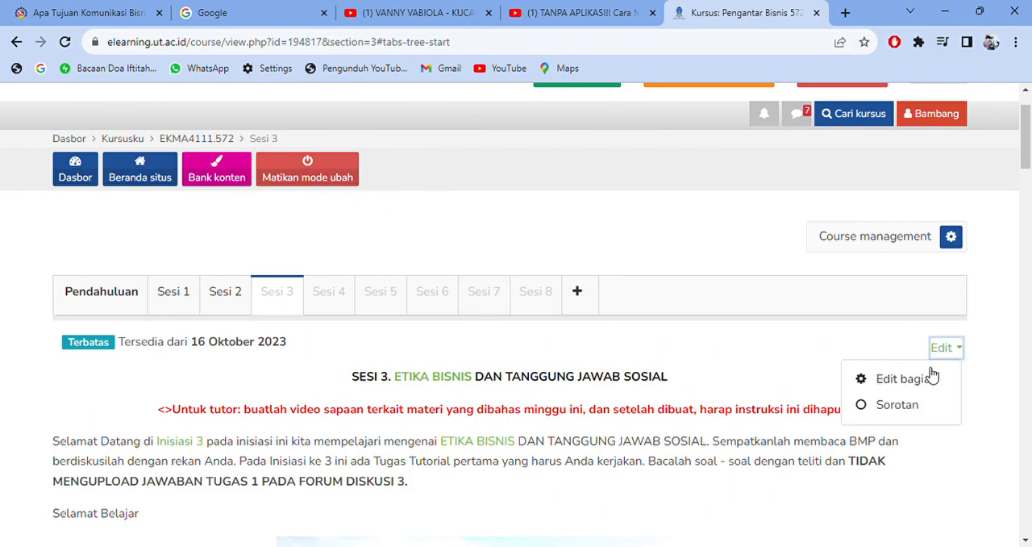
pyautogui.click(928, 378)
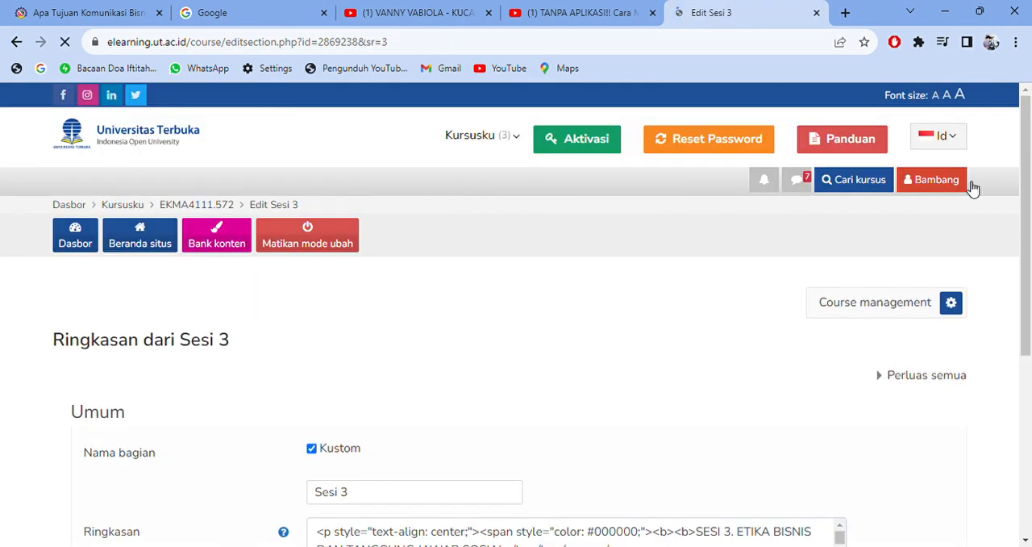
pyautogui.moveTo(1026, 187); pyautogui.dragTo(1029, 237)
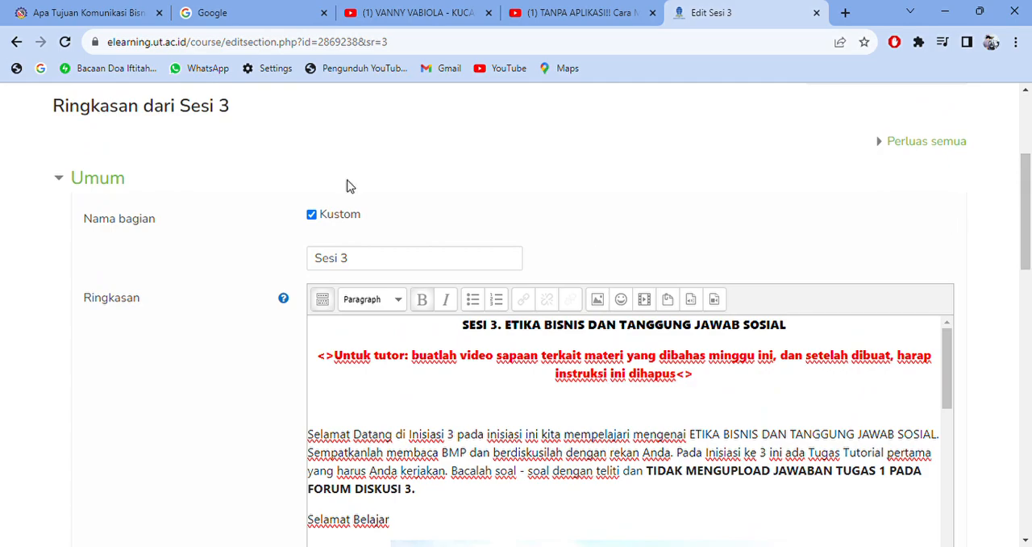
pyautogui.click(325, 300)
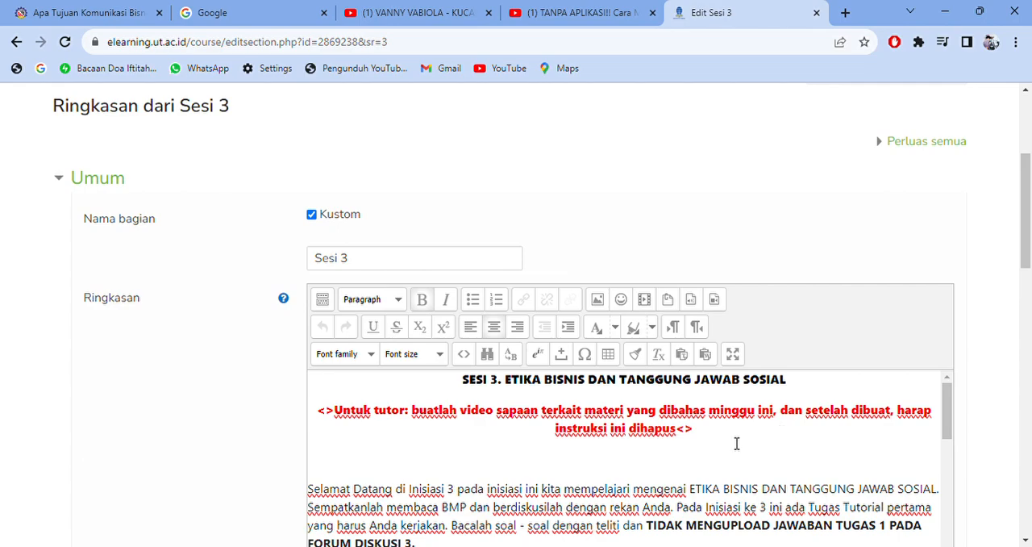
# - Highlight the red "Untuk tutor" instruction in the Sesi 3 summary to show which text a tutor replaces, then deselect it
pyautogui.moveTo(696, 429); pyautogui.dragTo(325, 424)
pyautogui.click(396, 456)
pyautogui.moveTo(732, 446); pyautogui.dragTo(320, 422)
pyautogui.click(394, 449)
pyautogui.moveTo(729, 435); pyautogui.dragTo(327, 426)
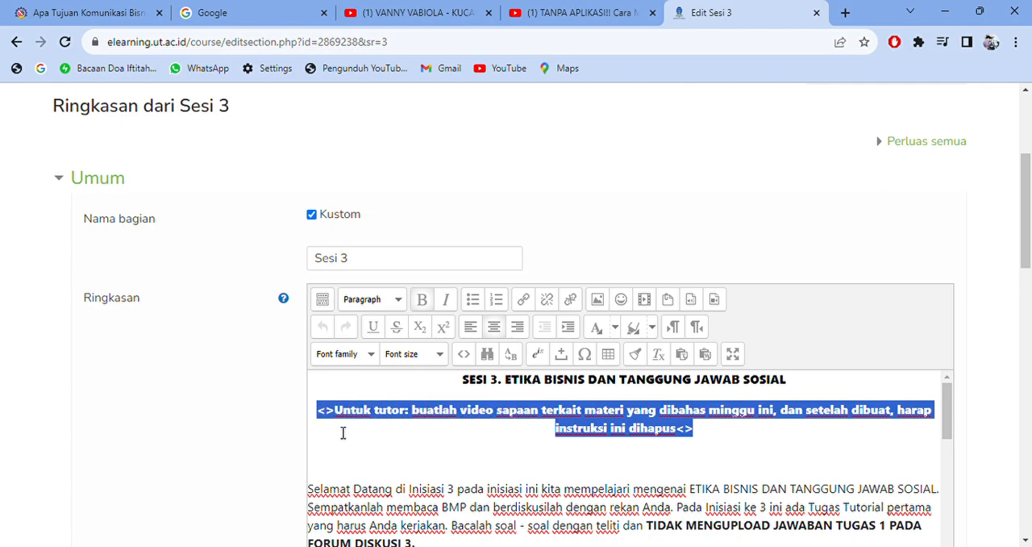
pyautogui.click(662, 454)
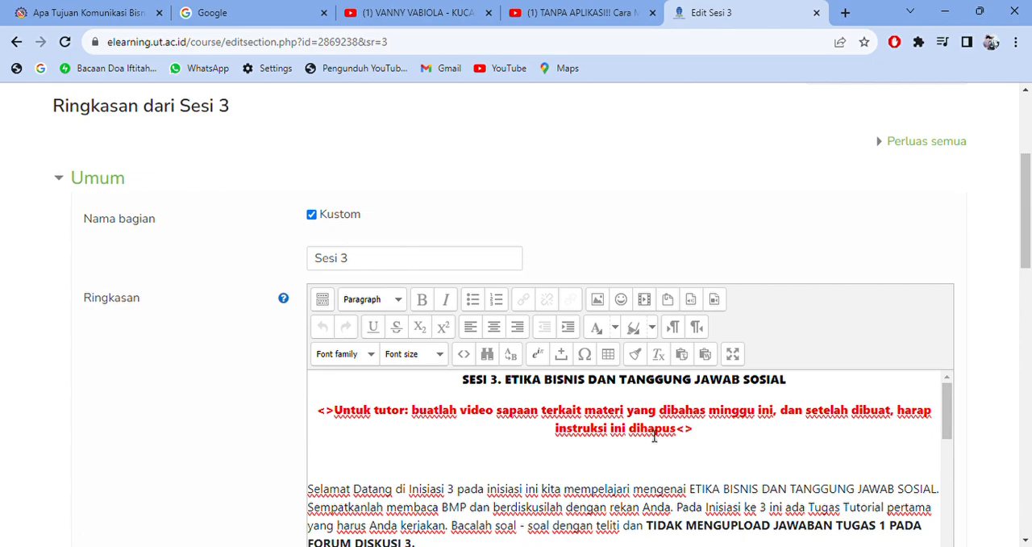
# - Open the HTML source of the Sesi 3 summary and locate the tutor instruction text in it
pyautogui.click(323, 300)
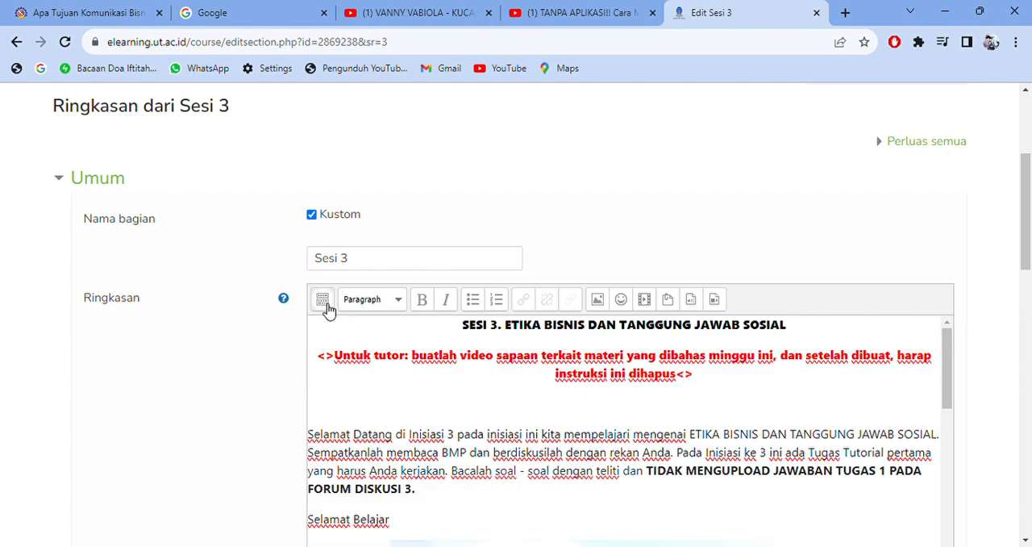
pyautogui.click(323, 301)
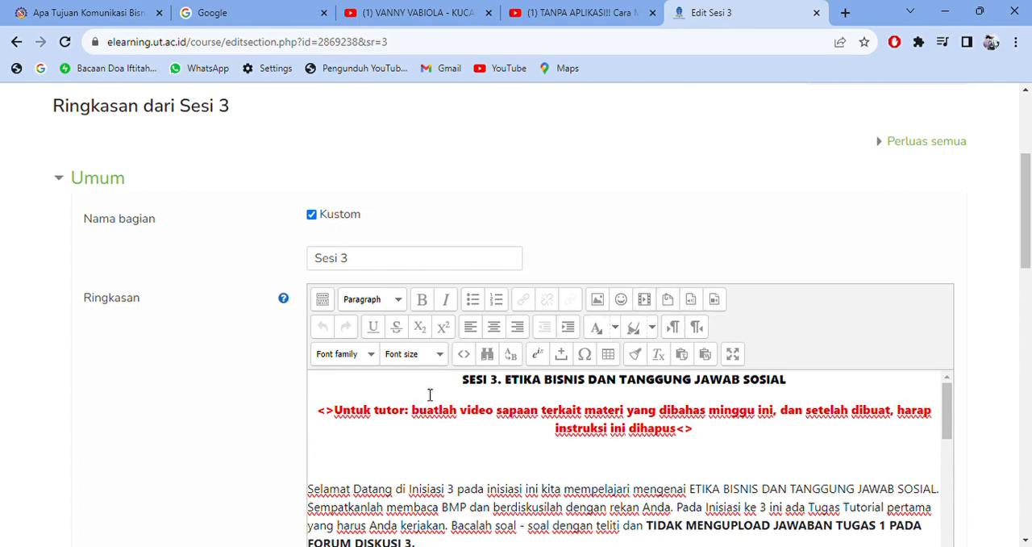
pyautogui.click(464, 357)
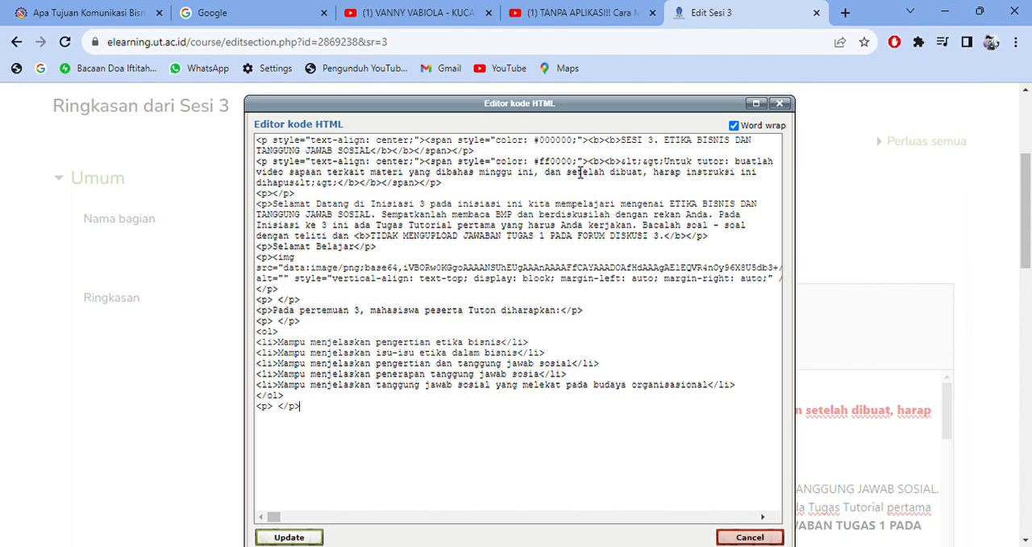
pyautogui.moveTo(734, 162); pyautogui.dragTo(767, 177)
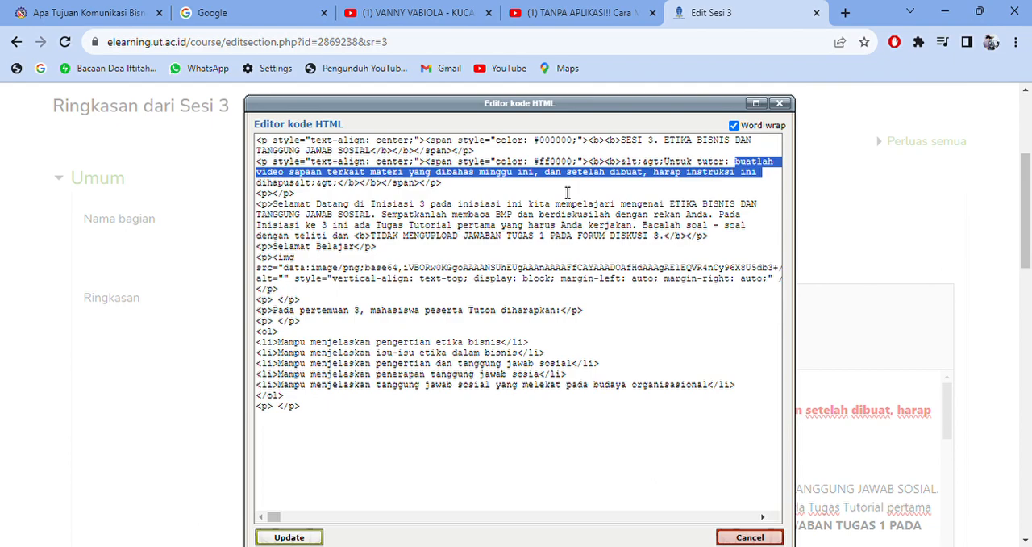
# - Set off the tutor instruction paragraph with blank lines in the HTML source, and close the code editor without updating
pyautogui.click(264, 166)
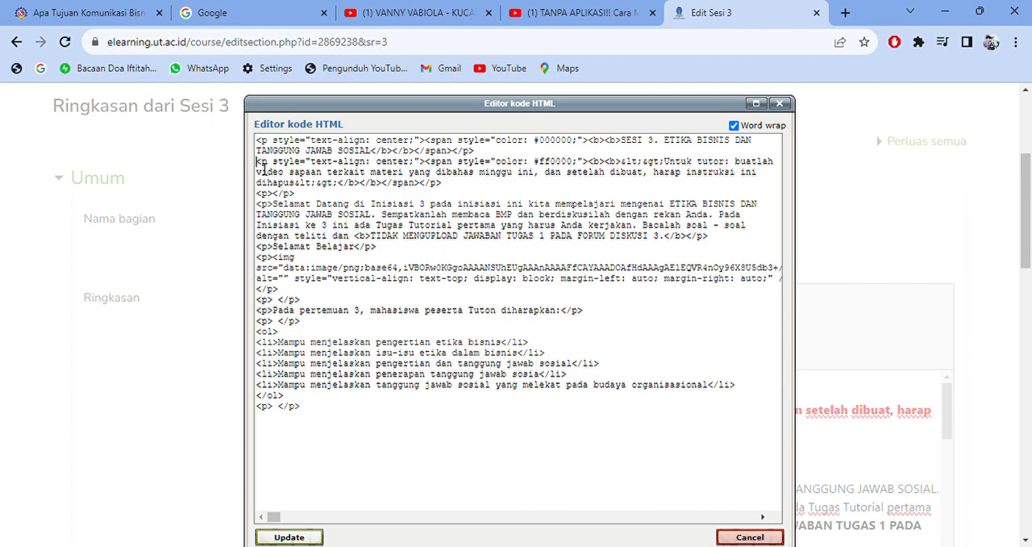
pyautogui.press('Return')
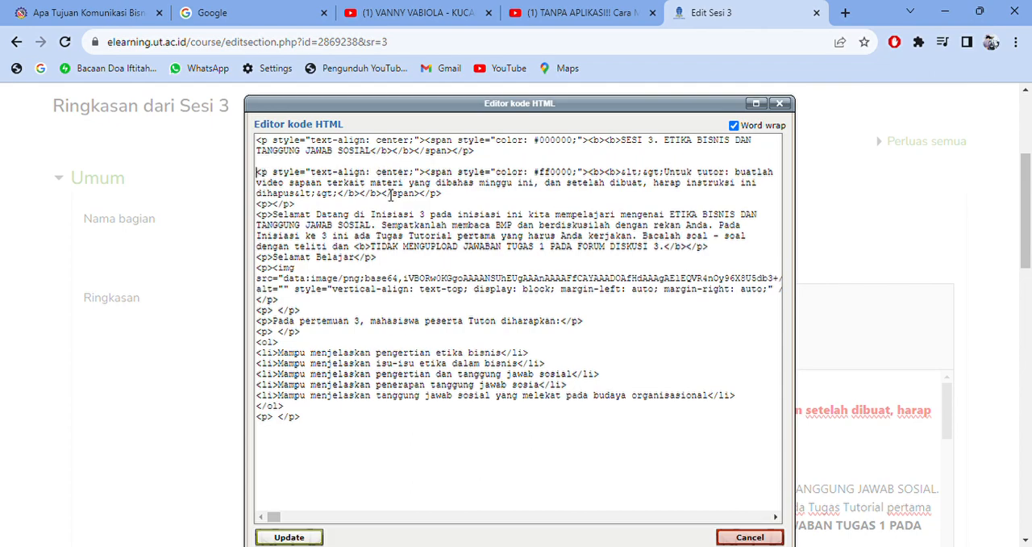
pyautogui.click(467, 201)
pyautogui.press('Return')
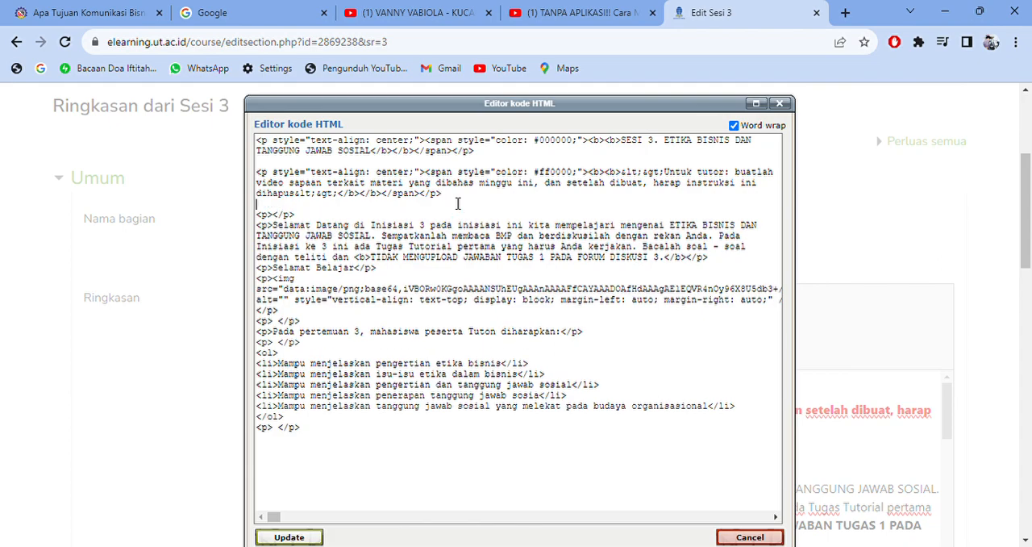
pyautogui.moveTo(479, 199); pyautogui.dragTo(258, 172)
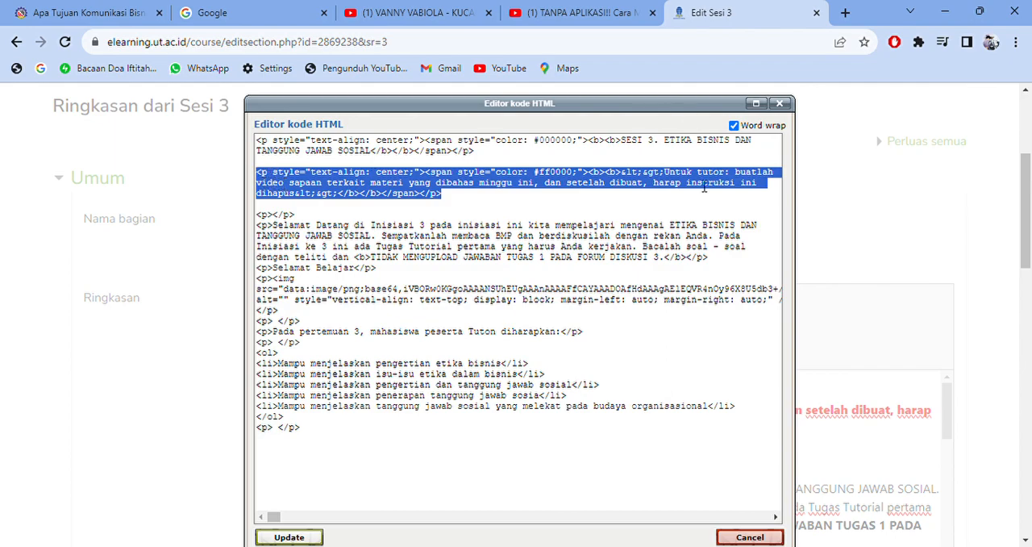
pyautogui.click(593, 211)
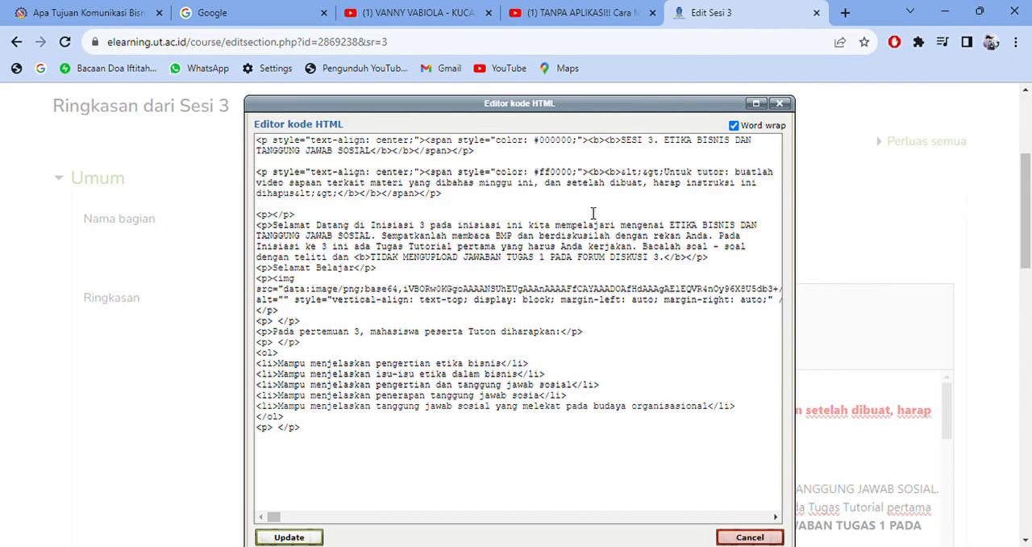
pyautogui.click(780, 104)
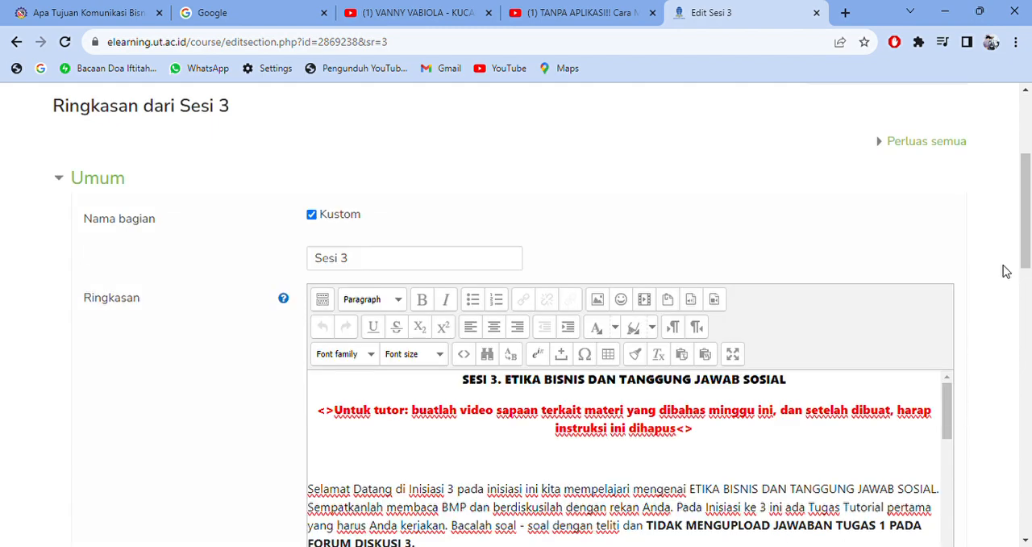
pyautogui.moveTo(1025, 257); pyautogui.dragTo(1024, 291)
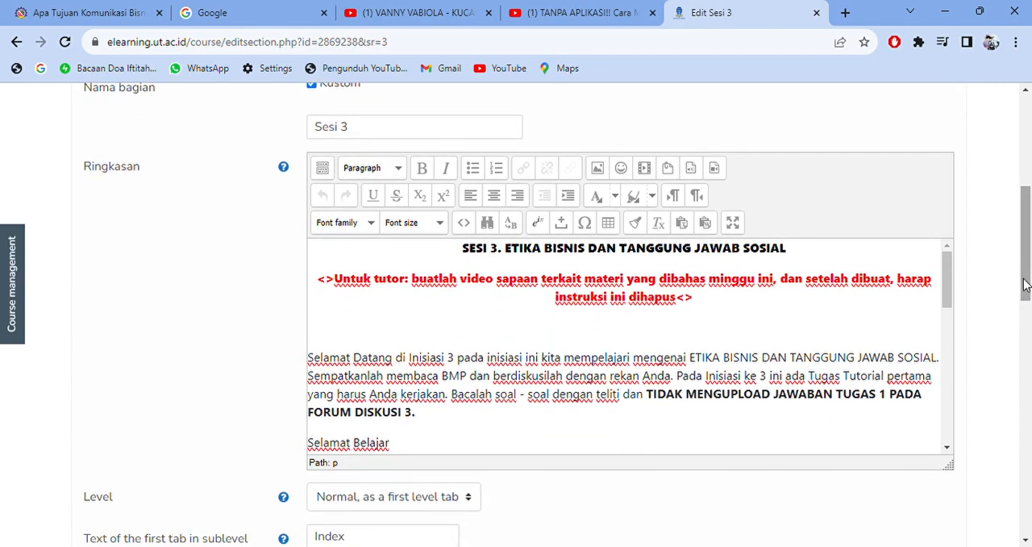
pyautogui.moveTo(1024, 290); pyautogui.dragTo(1029, 265)
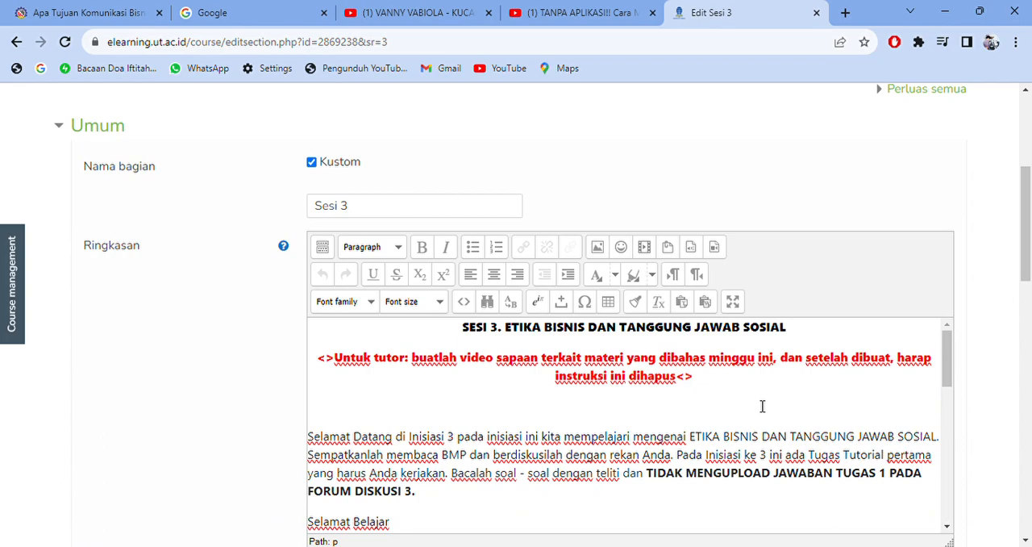
pyautogui.moveTo(1028, 212); pyautogui.dragTo(1028, 143)
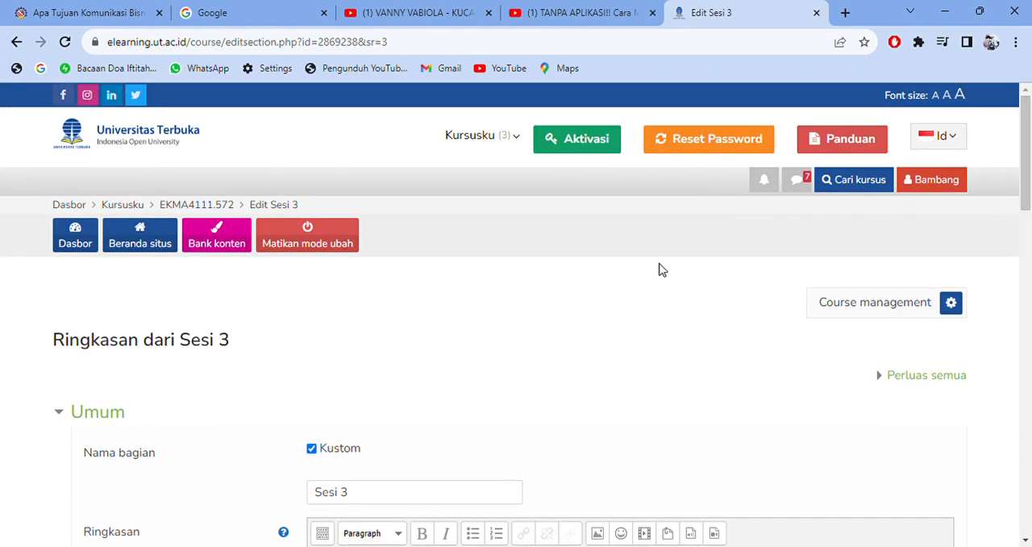
pyautogui.moveTo(1028, 136)
pyautogui.mouseDown()
pyautogui.moveTo(1029, 331)
pyautogui.moveTo(1029, 144)
pyautogui.mouseUp()
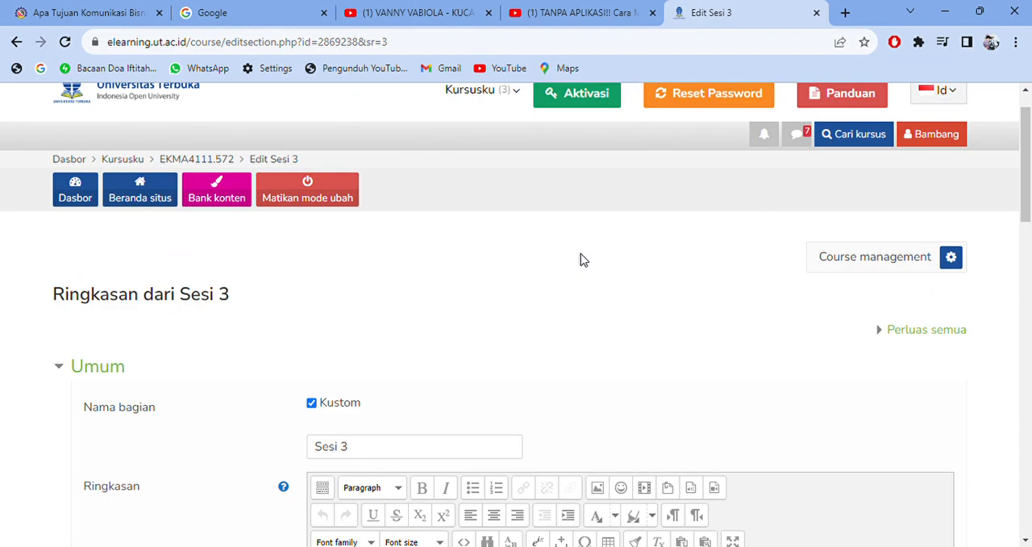